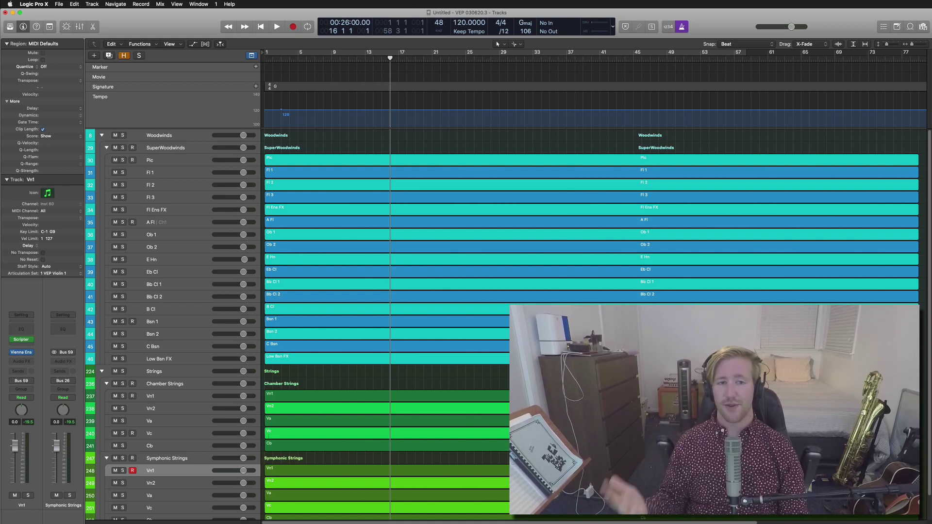
Select the Pic track in the SuperWoodwinds stack
{"action": "left_click", "coordinate": [173, 159]}
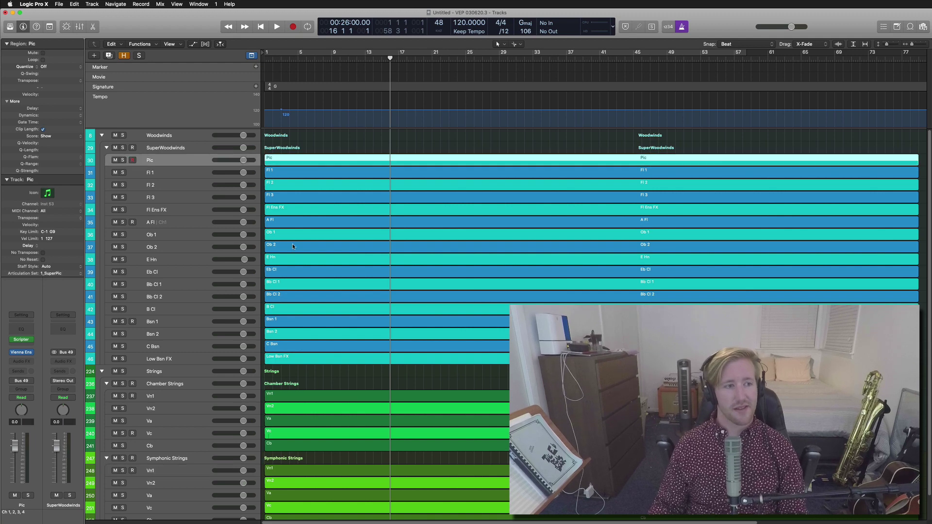
{"action": "left_click", "coordinate": [345, 151]}
{"action": "left_click", "coordinate": [345, 159]}
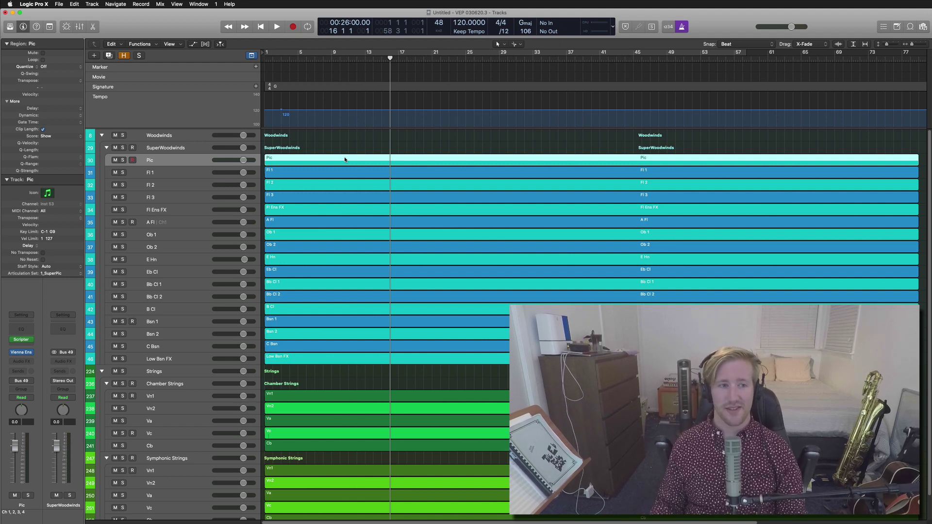
{"action": "left_click_drag", "start_coordinate": [350, 159], "coordinate": [387, 413]}
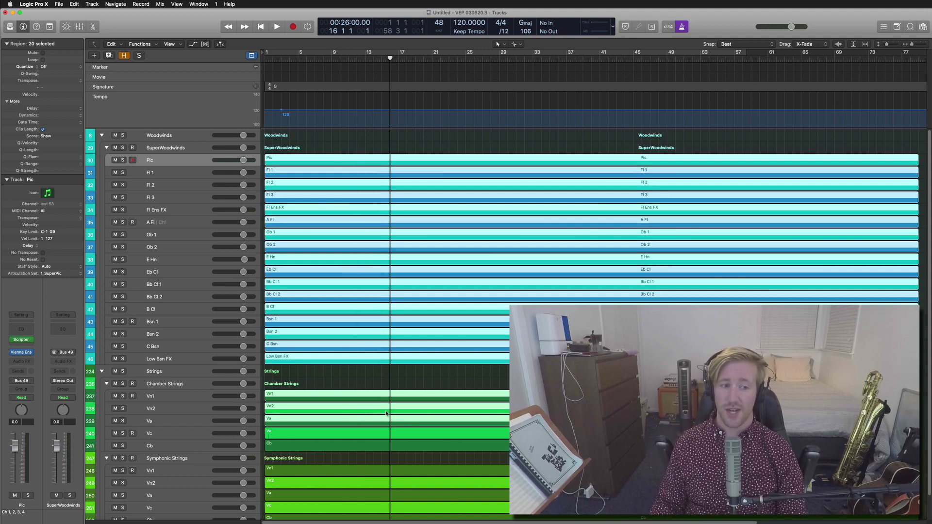
{"action": "left_click", "coordinate": [288, 146]}
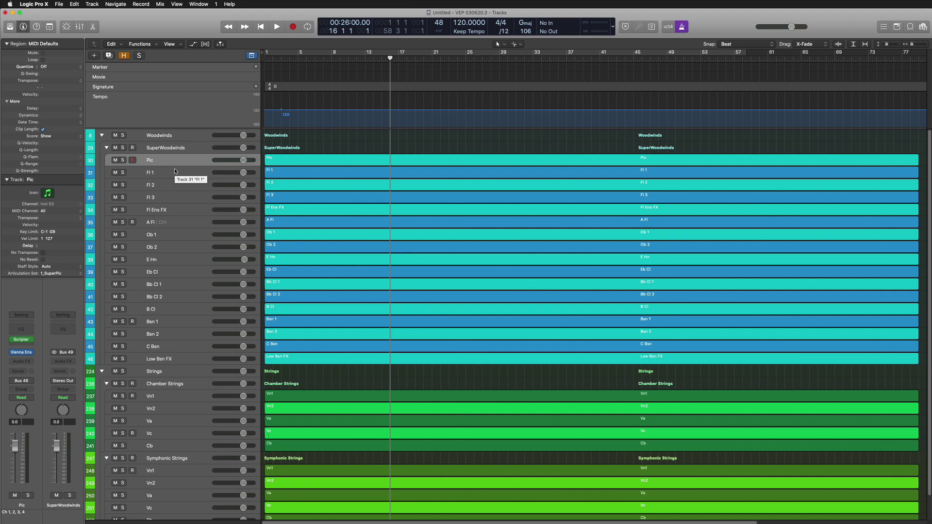
{"action": "left_click", "coordinate": [187, 160]}
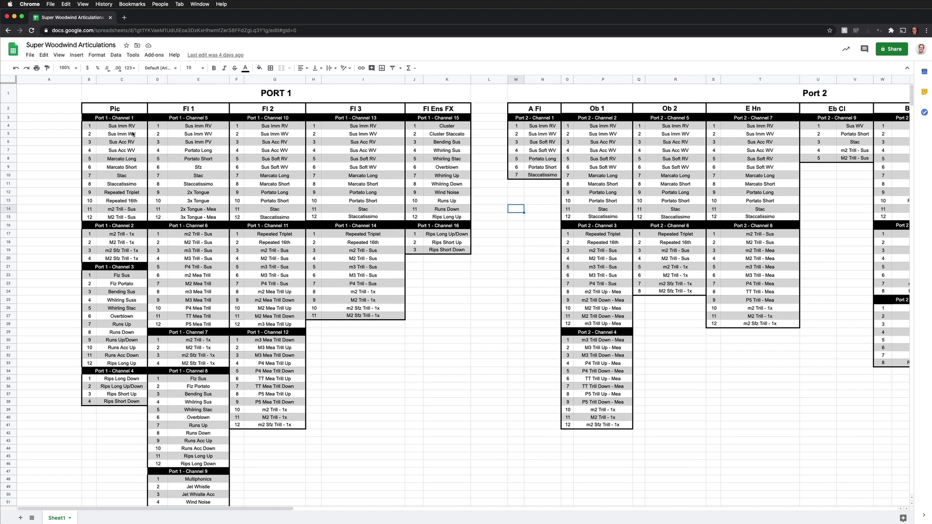
Highlight all twelve Port 1 - Channel 1 articulations under Pic in the Super Woodwind Articulations spreadsheet
{"action": "left_click_drag", "start_coordinate": [131, 127], "coordinate": [130, 210]}
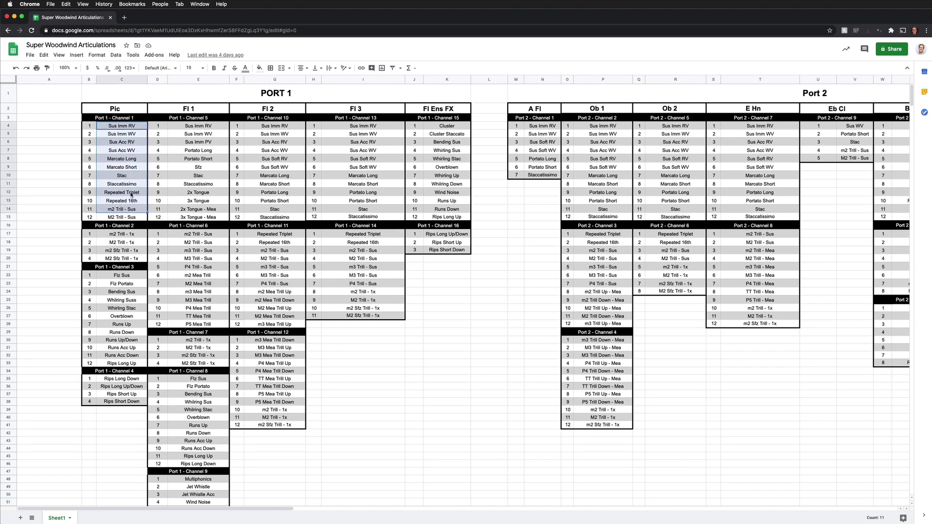
{"action": "left_click", "coordinate": [130, 209]}
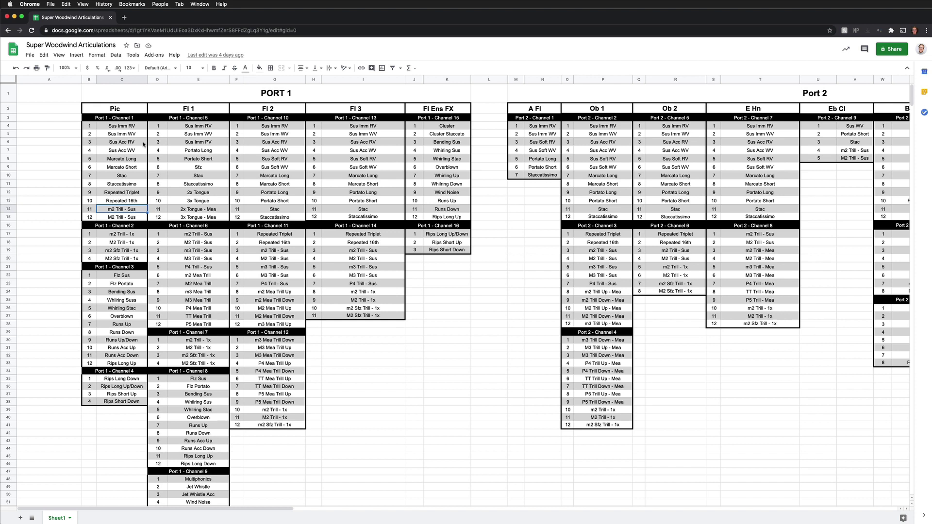
{"action": "left_click_drag", "start_coordinate": [139, 126], "coordinate": [128, 221]}
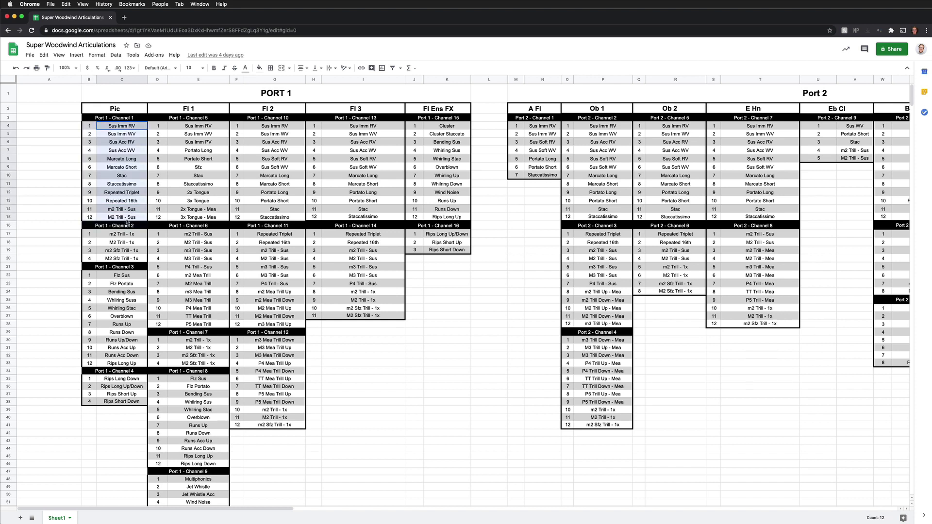
Switch to Vienna Ensemble Pro and expand the Pic 1/4 and Pic 2/4 instruments in the Kontakt rack
{"action": "key", "text": "super+Tab"}
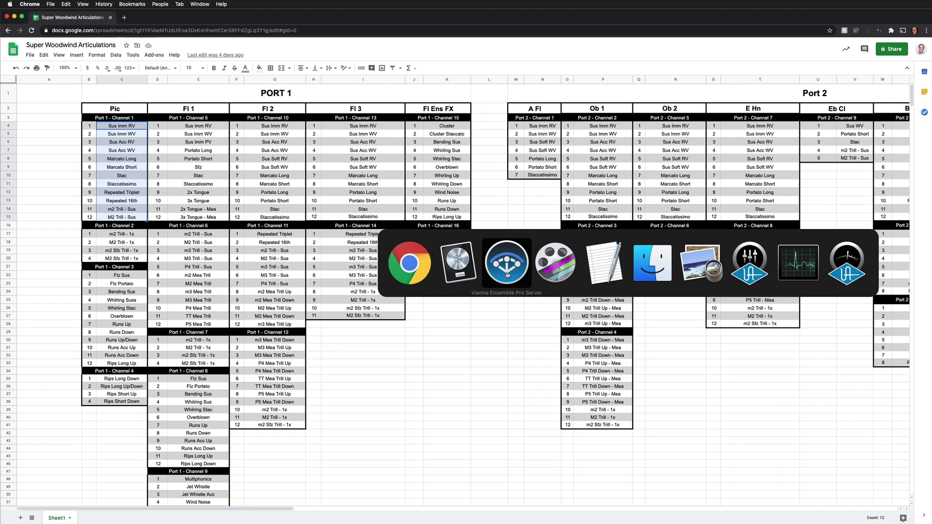
{"action": "left_click", "coordinate": [920, 117]}
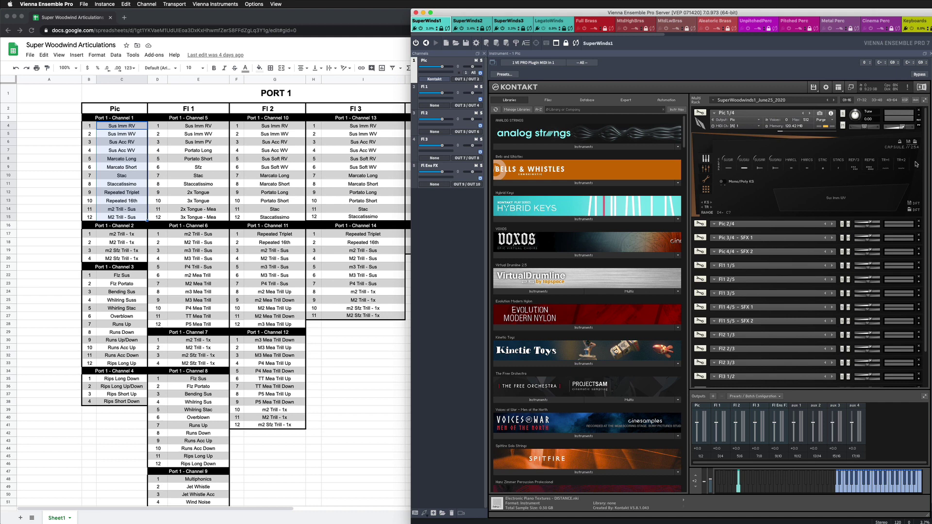
{"action": "left_click", "coordinate": [917, 226]}
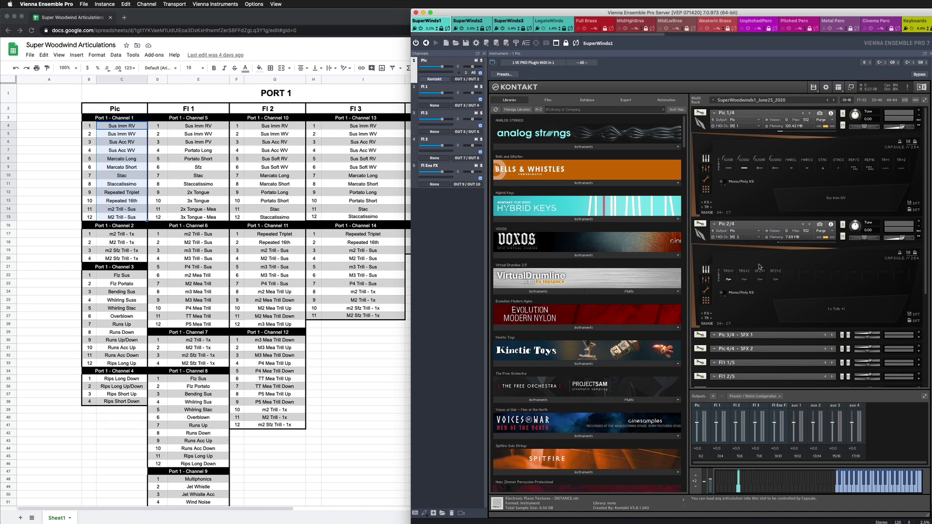
Switch to the spreadsheet in Chrome and highlight the Pic articulations channel by channel, from Channel 1 through Channel 4
{"action": "key", "text": "super+Tab"}
{"action": "left_click_drag", "start_coordinate": [131, 127], "coordinate": [136, 217]}
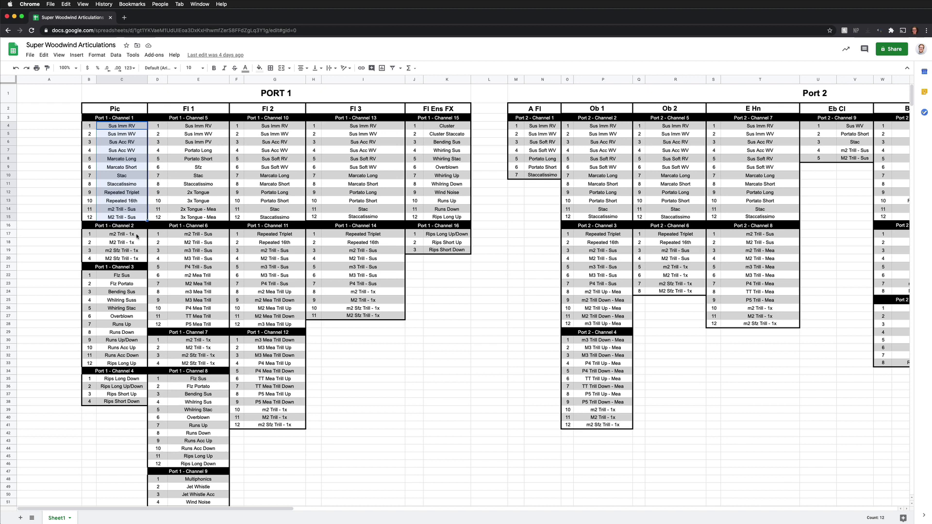
{"action": "left_click_drag", "start_coordinate": [127, 258], "coordinate": [128, 235]}
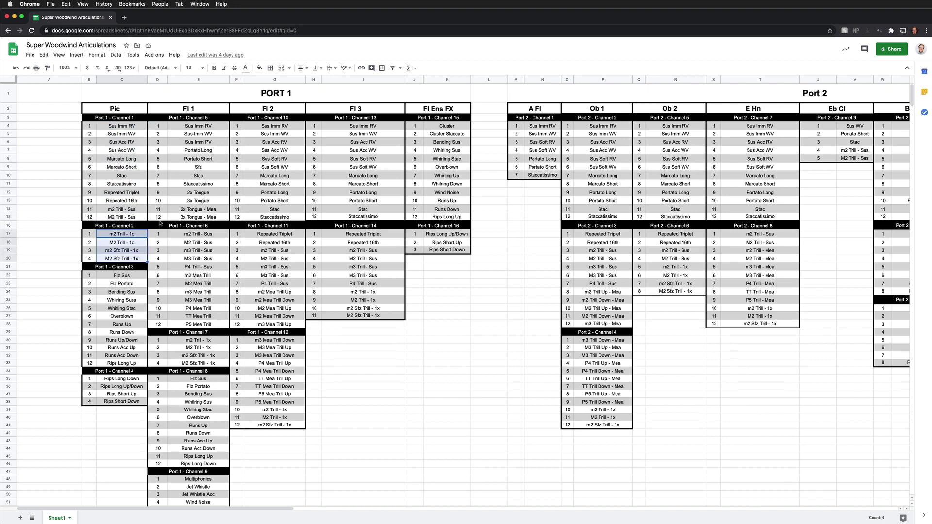
{"action": "left_click_drag", "start_coordinate": [127, 275], "coordinate": [130, 403]}
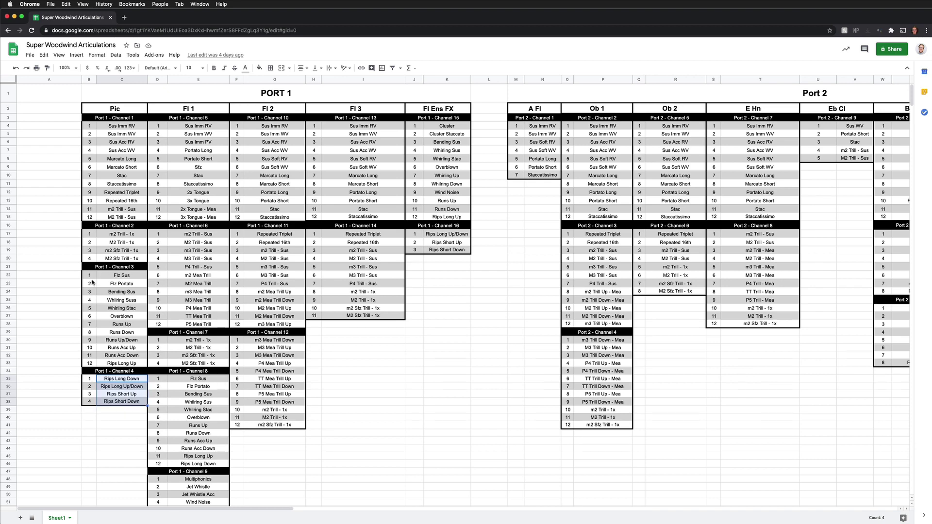
Switch to Vienna Ensemble Pro and collapse all instruments in the Kontakt rack
{"action": "key", "text": "super+Tab"}
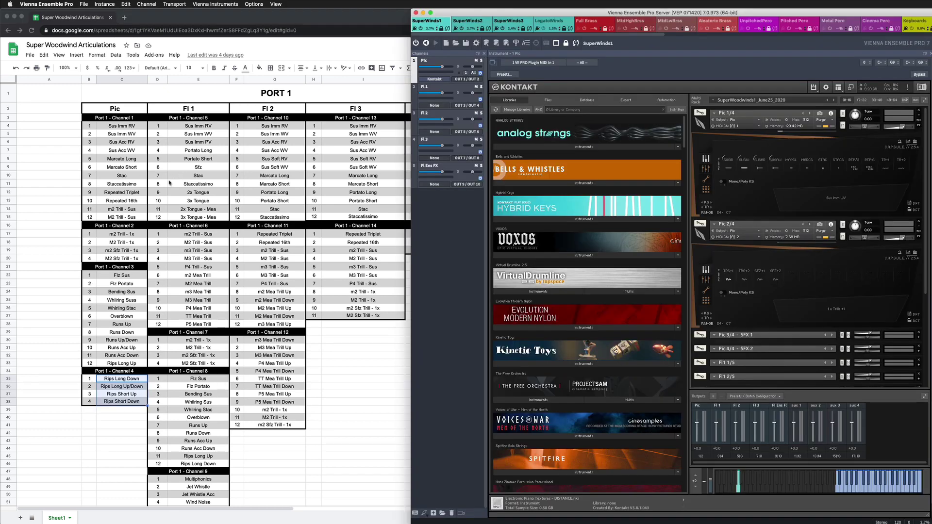
{"action": "left_click", "coordinate": [924, 101]}
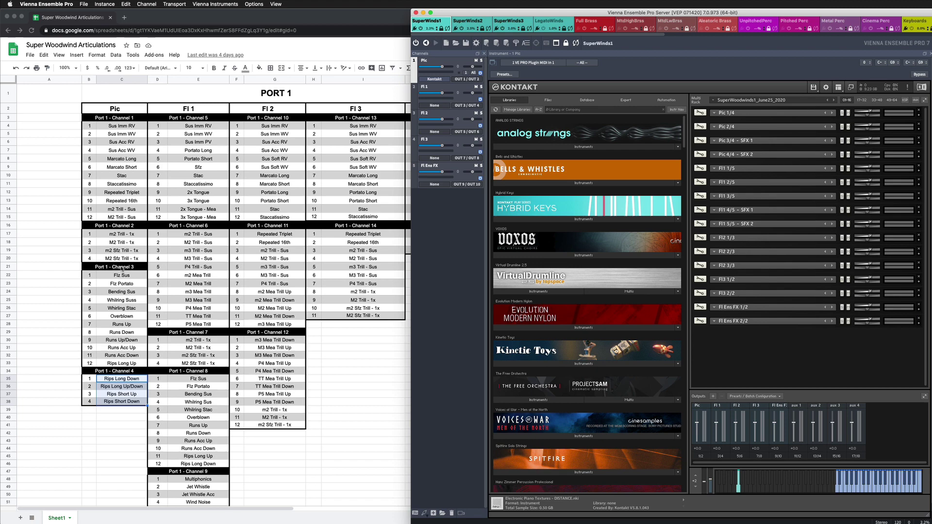
Switch to Logic Pro and examine the output channels and selector notes in the Pic track's 1_SuperPic articulation set
{"action": "key", "text": "super+Tab"}
{"action": "key", "text": "super+Tab"}
{"action": "key", "text": "super+Tab"}
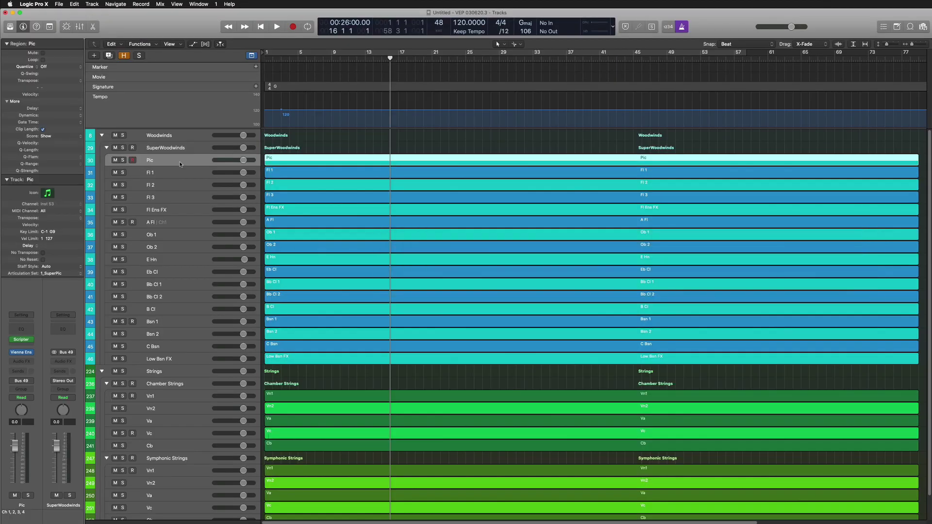
{"action": "left_click", "coordinate": [57, 274]}
{"action": "left_click", "coordinate": [74, 294]}
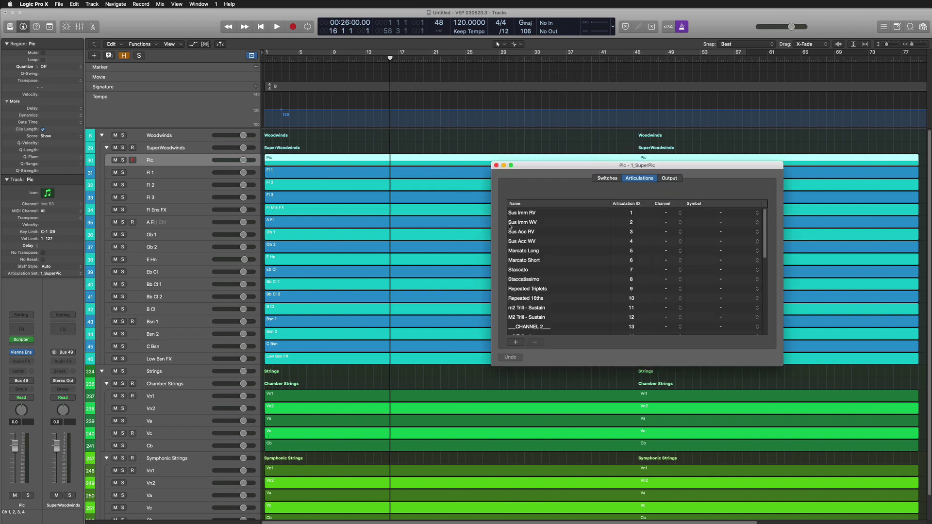
{"action": "left_click", "coordinate": [670, 178]}
{"action": "left_click_drag", "start_coordinate": [618, 160], "coordinate": [618, 40]}
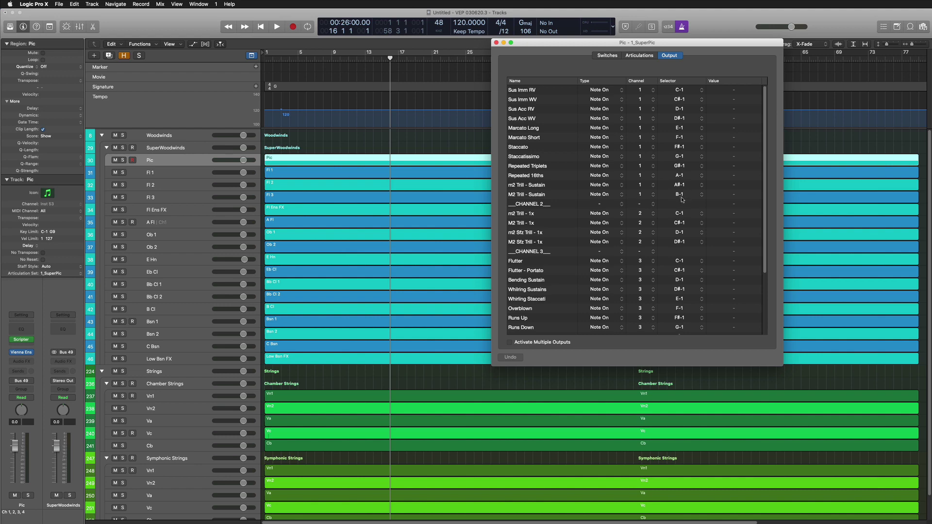
{"action": "scroll", "coordinate": [631, 216], "scroll_direction": "down", "scroll_amount": 5}
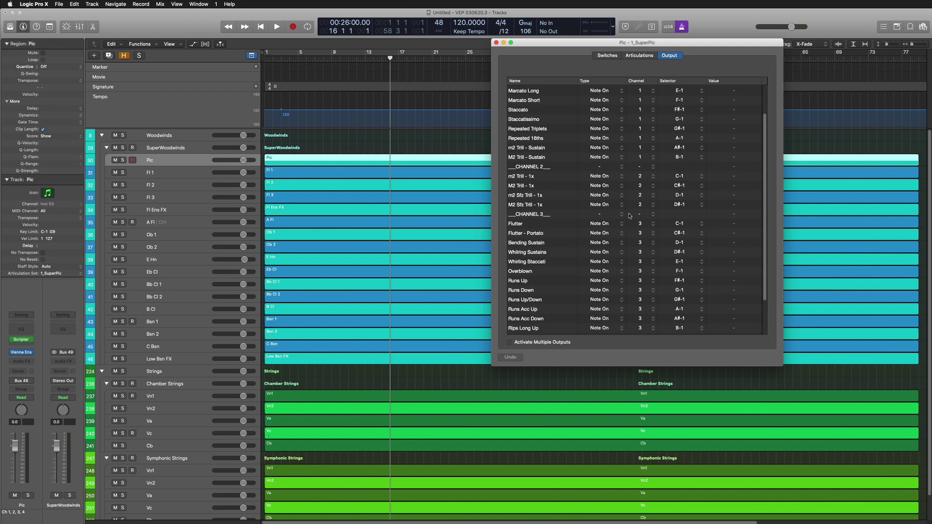
{"action": "scroll", "coordinate": [637, 221], "scroll_direction": "down", "scroll_amount": 3}
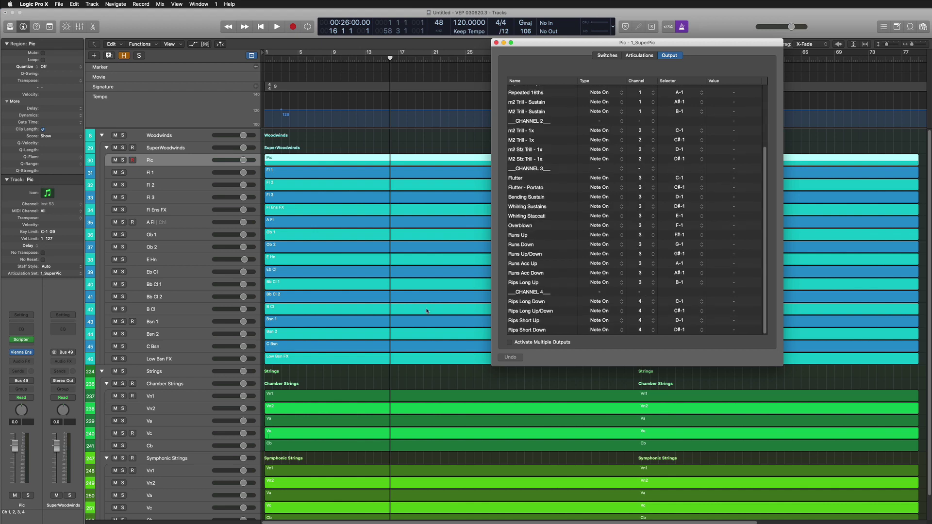
{"action": "left_click", "coordinate": [496, 42]}
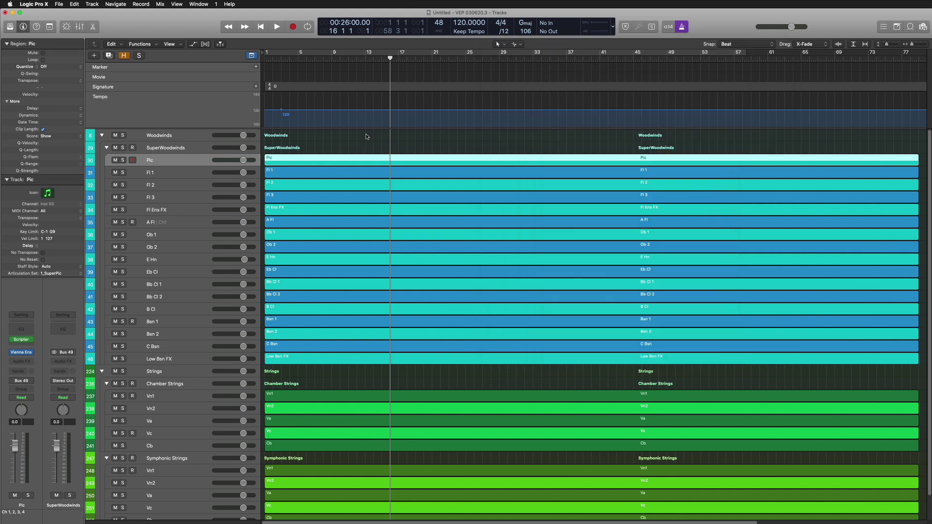
Open the Pic region in the Piano Roll and choose the Sus Imm RV articulation
{"action": "left_click", "coordinate": [393, 148]}
{"action": "double_click", "coordinate": [394, 160]}
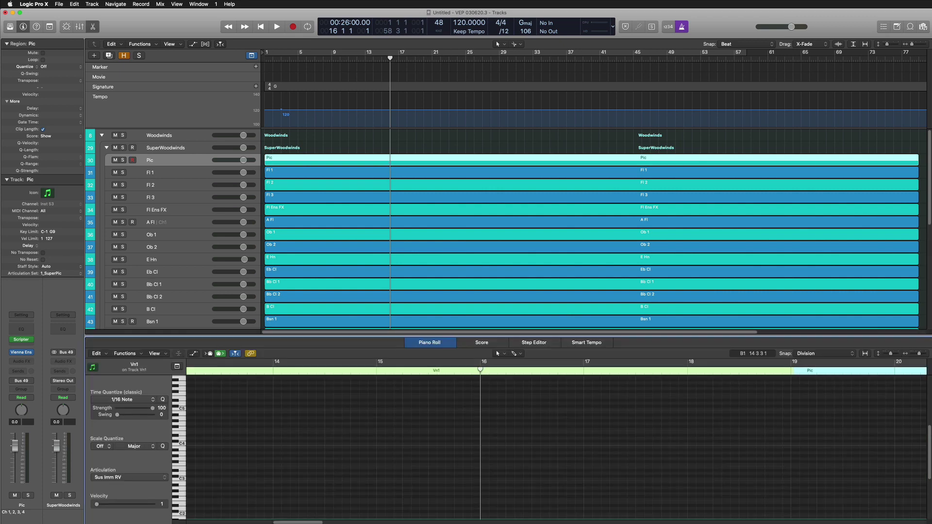
{"action": "left_click", "coordinate": [149, 477]}
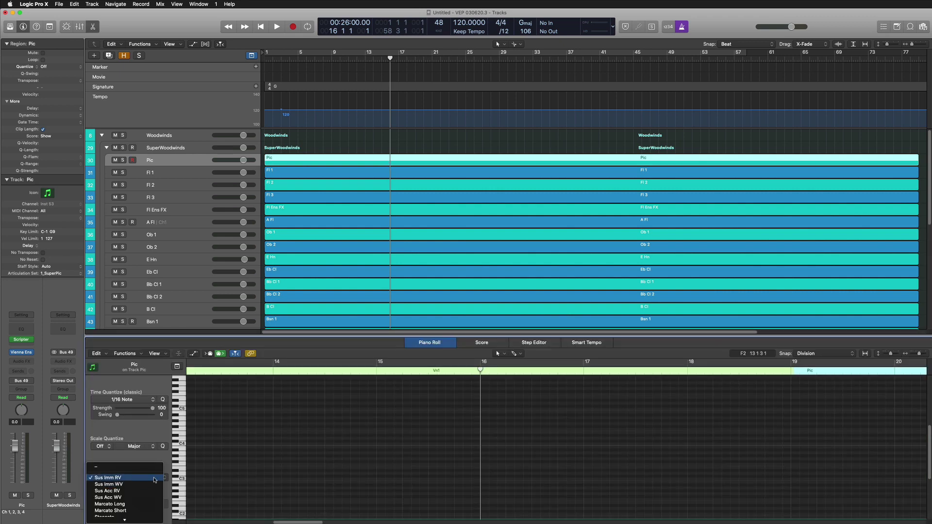
{"action": "left_click", "coordinate": [154, 480]}
Narrow the Logic Pro window, switch to Vienna Ensemble Pro beside it and expand the Pic 1/4 and Pic 2/4 instruments
{"action": "key", "text": "super+Tab"}
{"action": "key", "text": "super+Tab"}
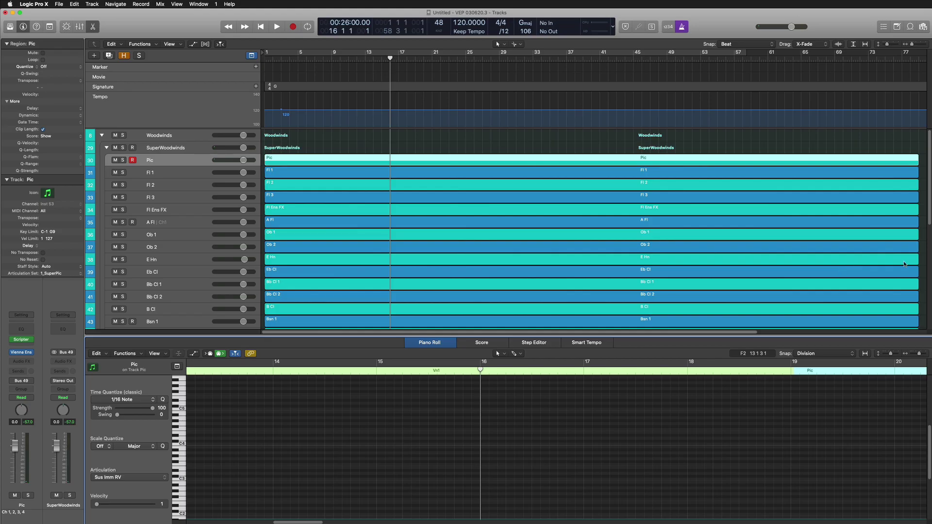
{"action": "left_click_drag", "start_coordinate": [930, 262], "coordinate": [528, 289]}
{"action": "key", "text": "super+Tab"}
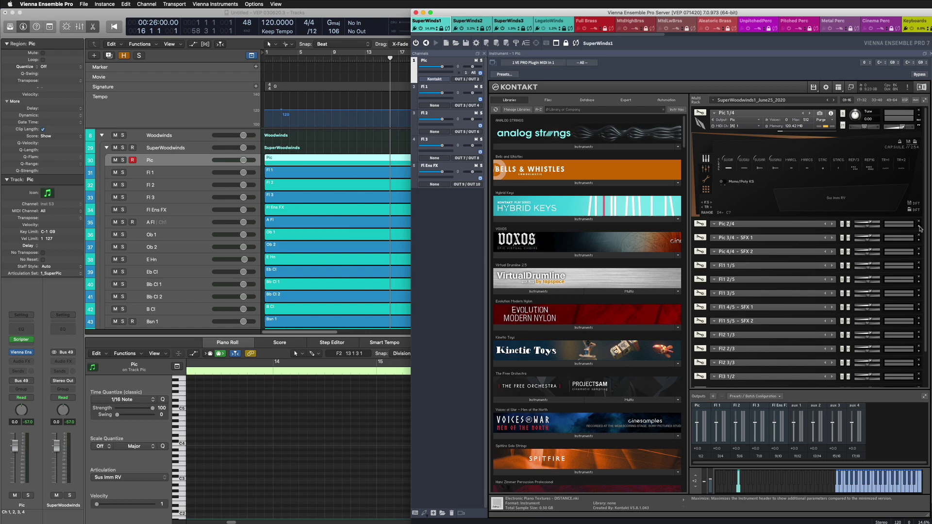
In Logic Pro's Piano Roll, set the Pic articulation to m2 Trill - 1x and after that to Flutter
{"action": "left_click", "coordinate": [320, 404]}
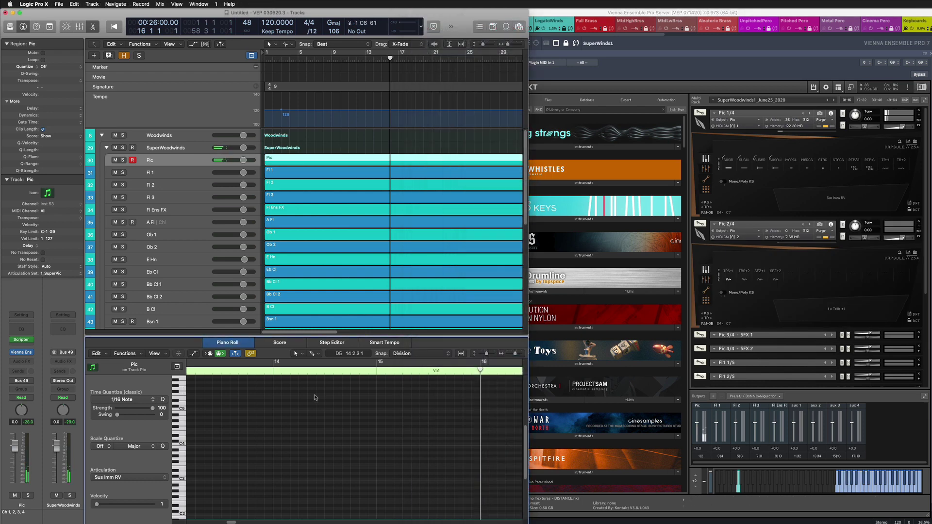
{"action": "left_click", "coordinate": [132, 479]}
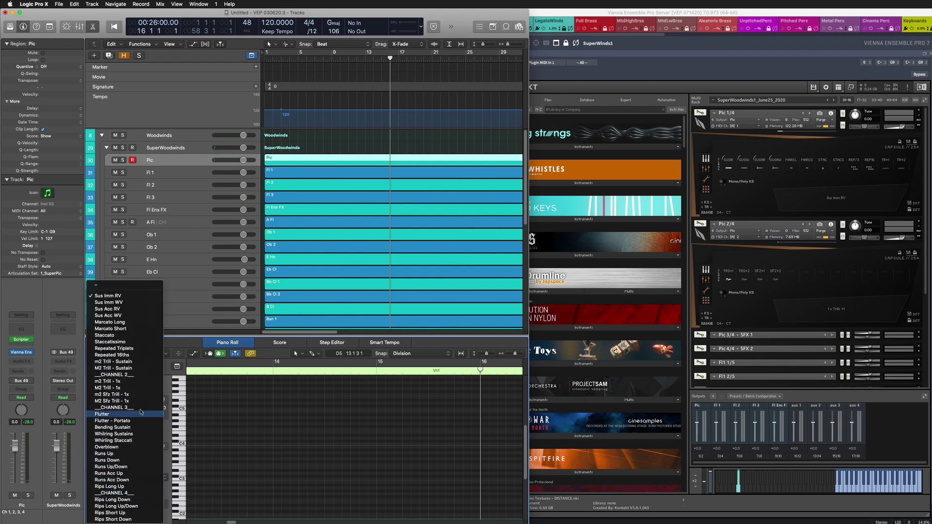
{"action": "left_click", "coordinate": [144, 382]}
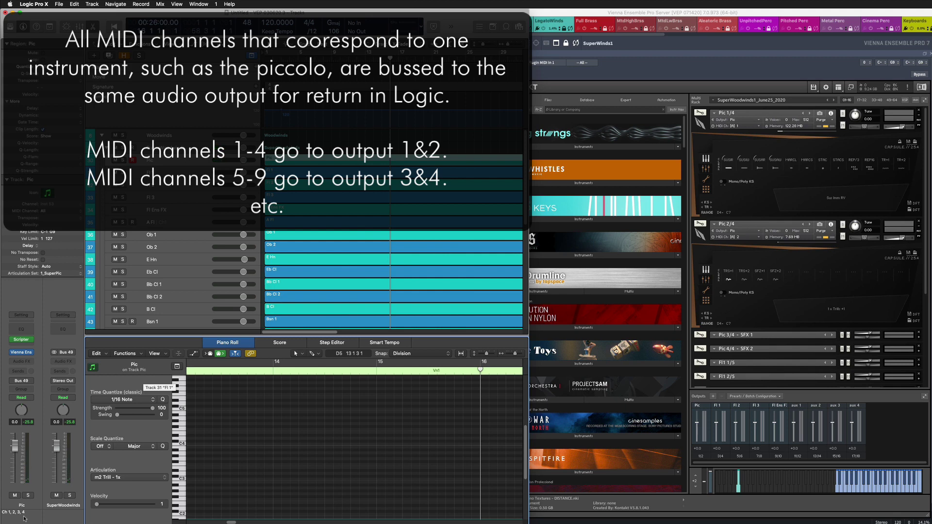
{"action": "left_click", "coordinate": [127, 477]}
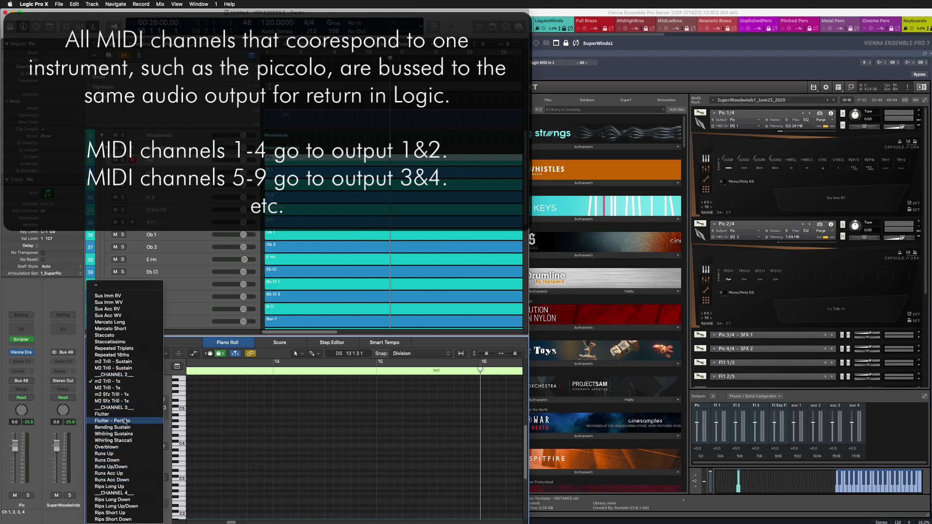
{"action": "left_click", "coordinate": [118, 414]}
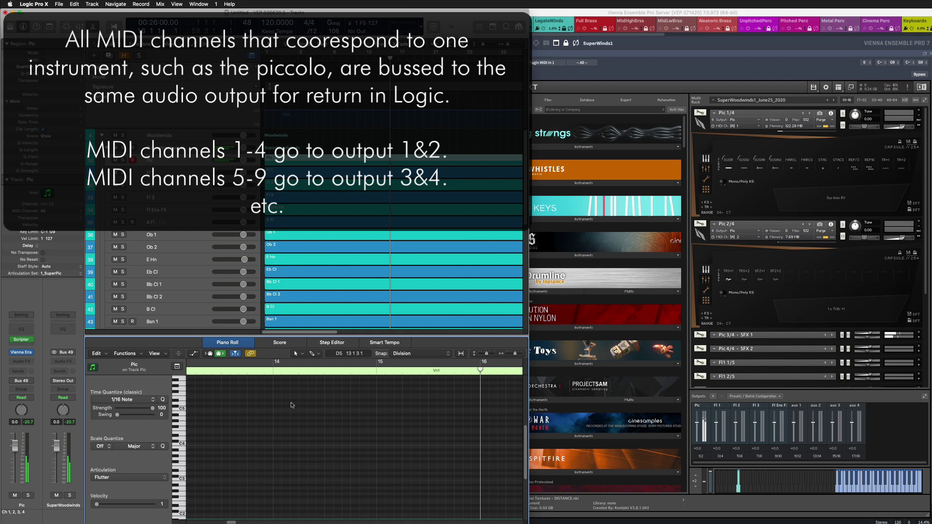
Expand Pic 3/4 - SFX 1 in Vienna Ensemble Pro to view its articulations, collapse all instruments and return to Logic Pro
{"action": "left_click", "coordinate": [918, 337]}
{"action": "scroll", "coordinate": [800, 323], "scroll_direction": "down", "scroll_amount": 3}
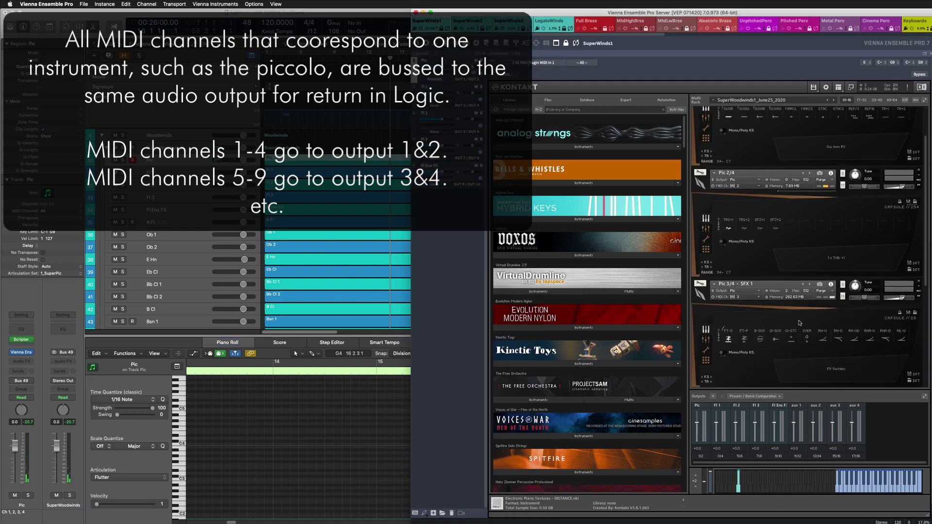
{"action": "scroll", "coordinate": [799, 323], "scroll_direction": "down", "scroll_amount": 1}
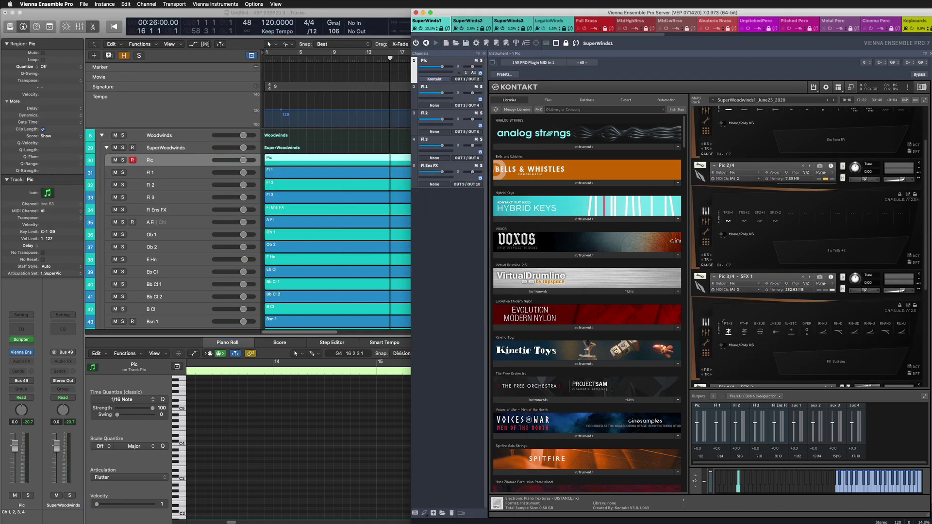
{"action": "left_click", "coordinate": [925, 100]}
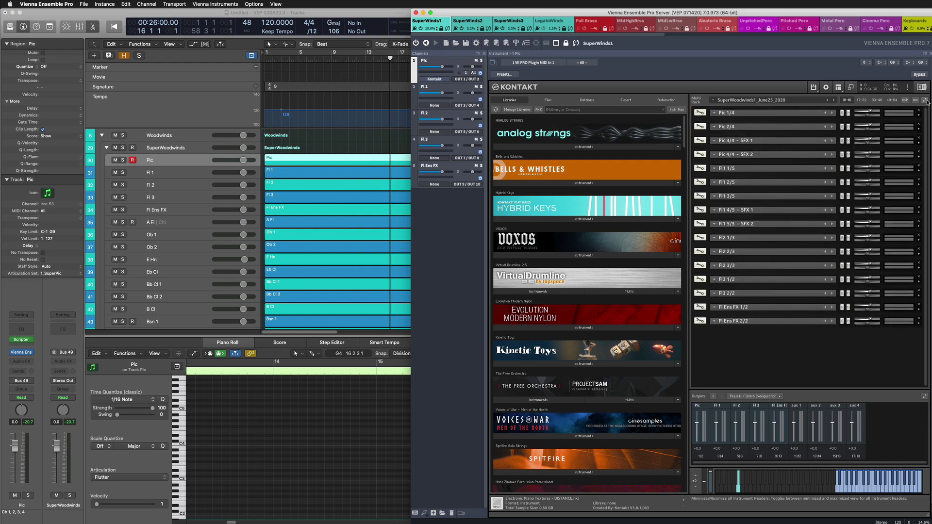
{"action": "left_click", "coordinate": [345, 114]}
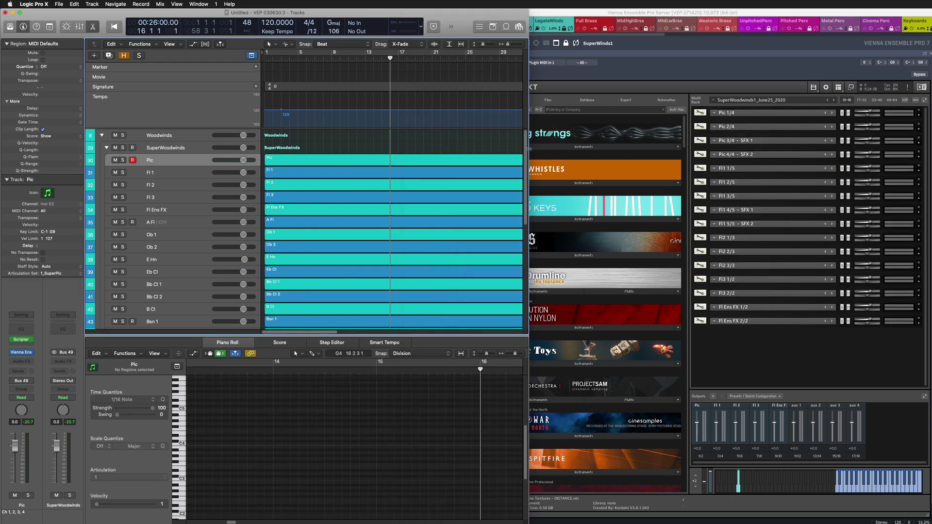
Widen the Logic Pro window and open the Pic track's Scripter script in the Script Editor
{"action": "double_click", "coordinate": [529, 149]}
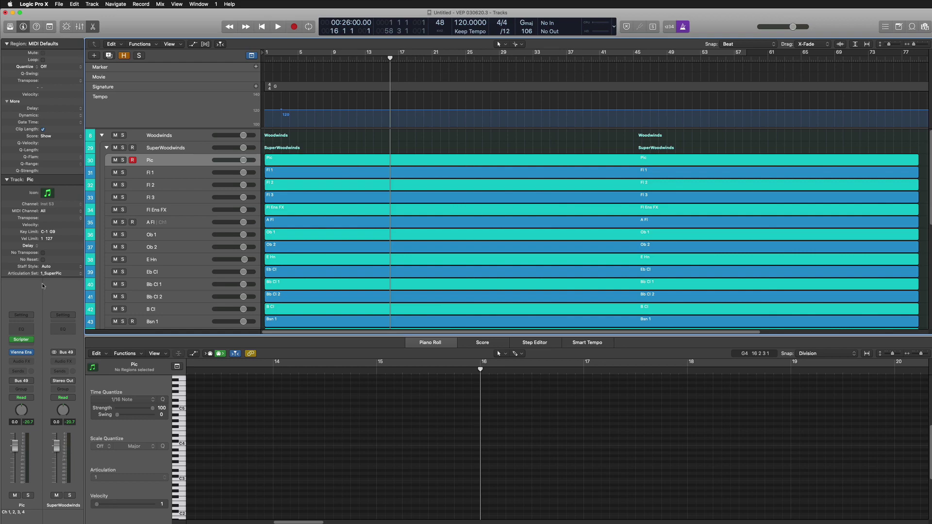
{"action": "left_click", "coordinate": [25, 340]}
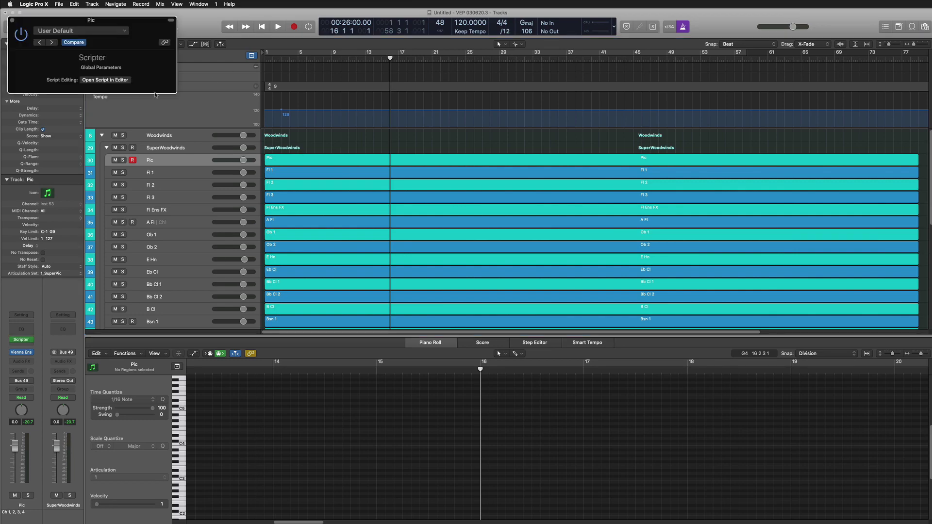
{"action": "left_click", "coordinate": [110, 80]}
{"action": "scroll", "coordinate": [312, 217], "scroll_direction": "up", "scroll_amount": 2}
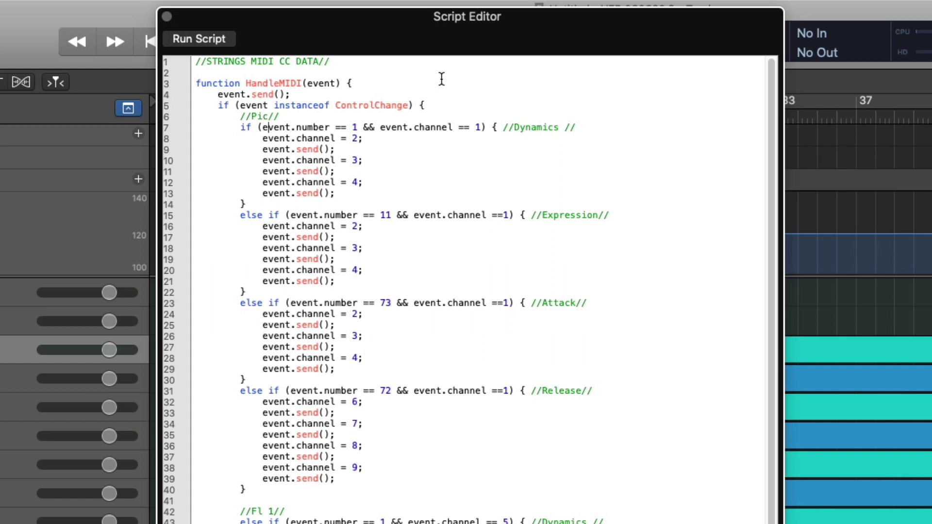
Examine the controller numbers and MIDI channels in the script's Pic conditions for Dynamics, Expression and Attack
{"action": "double_click", "coordinate": [245, 127]}
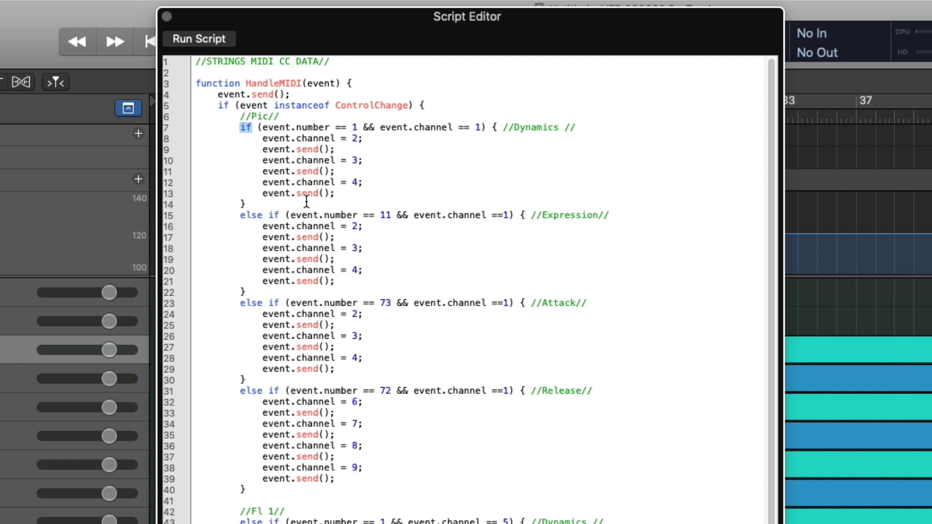
{"action": "double_click", "coordinate": [354, 127]}
{"action": "double_click", "coordinate": [409, 127]}
{"action": "left_click", "coordinate": [479, 125]}
{"action": "left_click", "coordinate": [356, 191]}
{"action": "left_click", "coordinate": [353, 129]}
{"action": "left_click", "coordinate": [383, 218]}
{"action": "double_click", "coordinate": [385, 215]}
{"action": "double_click", "coordinate": [385, 303]}
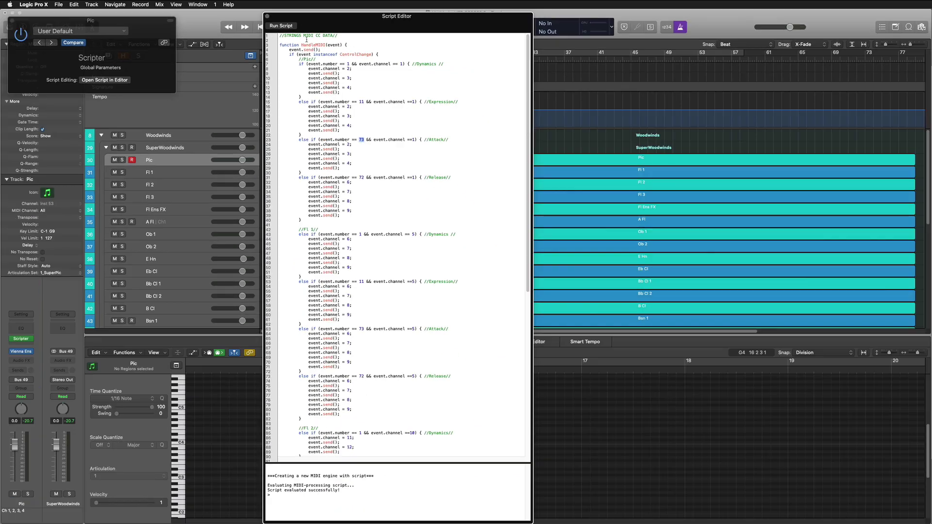
Replace the text of the script's opening comment with "SuperWinds1 CC Data"
{"action": "double_click", "coordinate": [294, 36]}
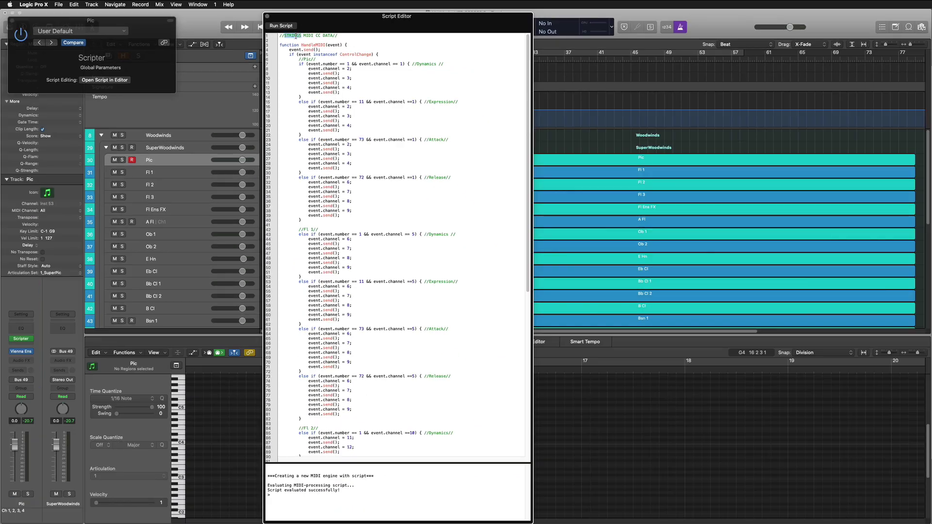
{"action": "left_click", "coordinate": [324, 35], "text": "shift"}
{"action": "type", "text": "Super"}
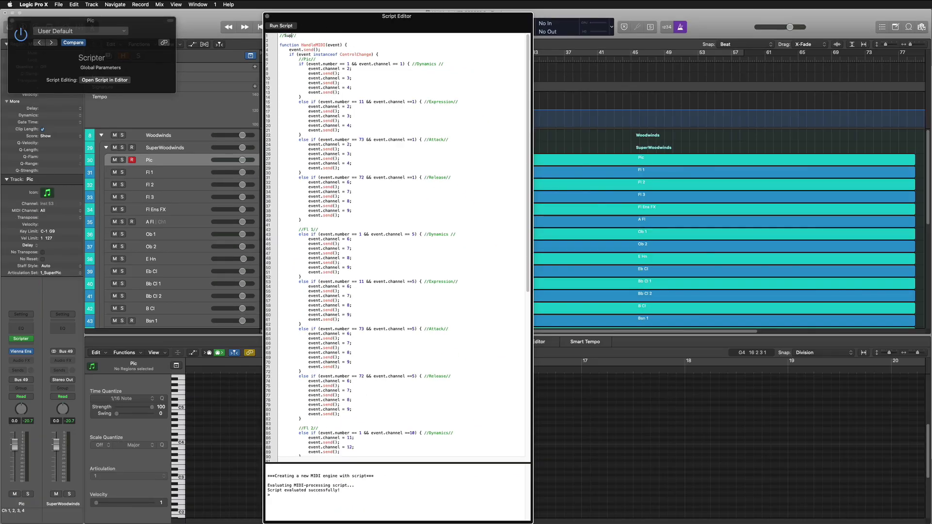
{"action": "key", "text": "BackSpace"}
{"action": "key", "text": "BackSpace"}
{"action": "key", "text": "BackSpace"}
{"action": "type", "text": "uperWinds1 CC Data"}
Highlight the script evaluation output in the console, and close the Script Editor and Scripter windows
{"action": "left_click_drag", "start_coordinate": [285, 491], "coordinate": [364, 493]}
{"action": "left_click", "coordinate": [287, 502]}
{"action": "left_click", "coordinate": [266, 16]}
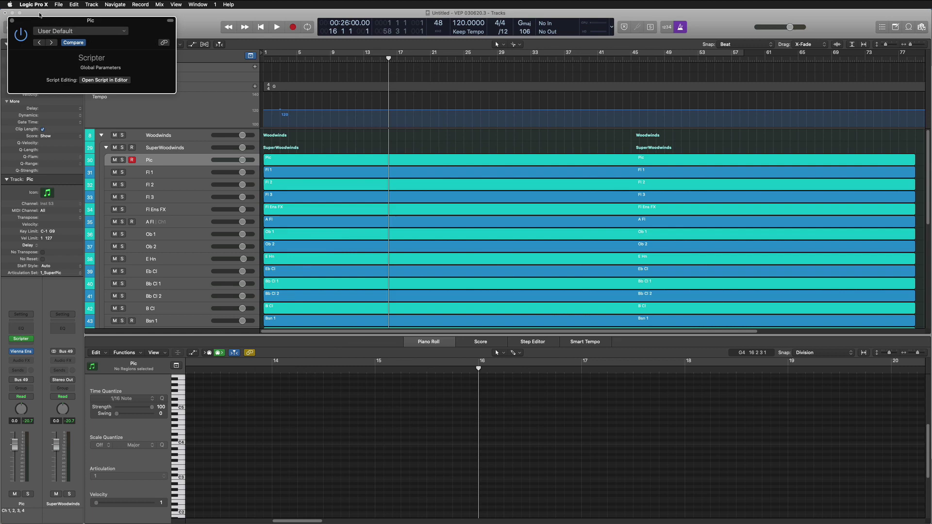
{"action": "left_click", "coordinate": [11, 21]}
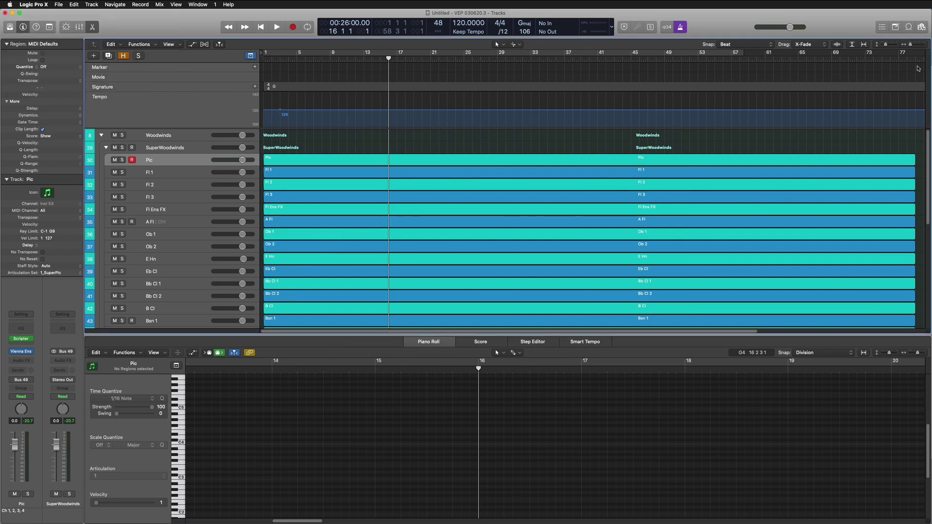
Narrow the Logic Pro window and expand Pic 1/4, Pic 2/4 and Pic 3/4 - SFX 1 in Vienna Ensemble Pro
{"action": "left_click_drag", "start_coordinate": [931, 65], "coordinate": [626, 108]}
{"action": "left_click", "coordinate": [916, 115]}
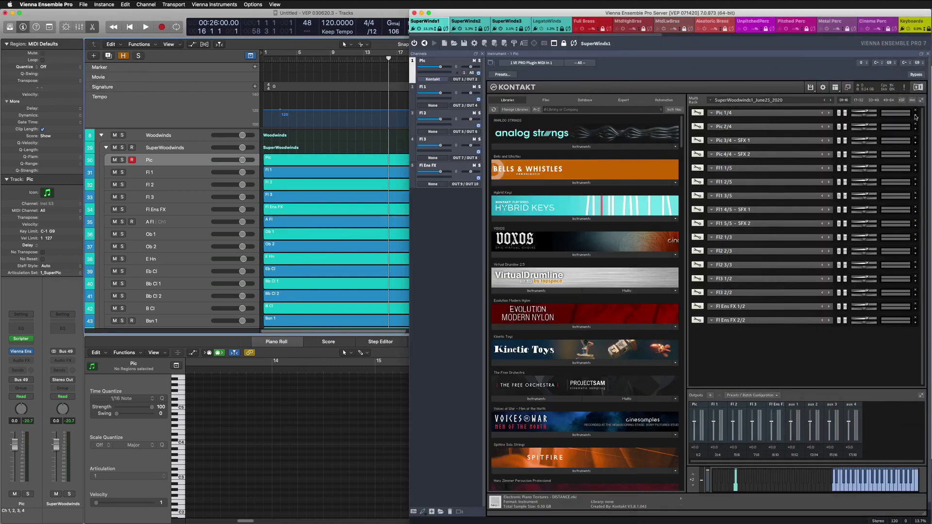
{"action": "left_click", "coordinate": [917, 227]}
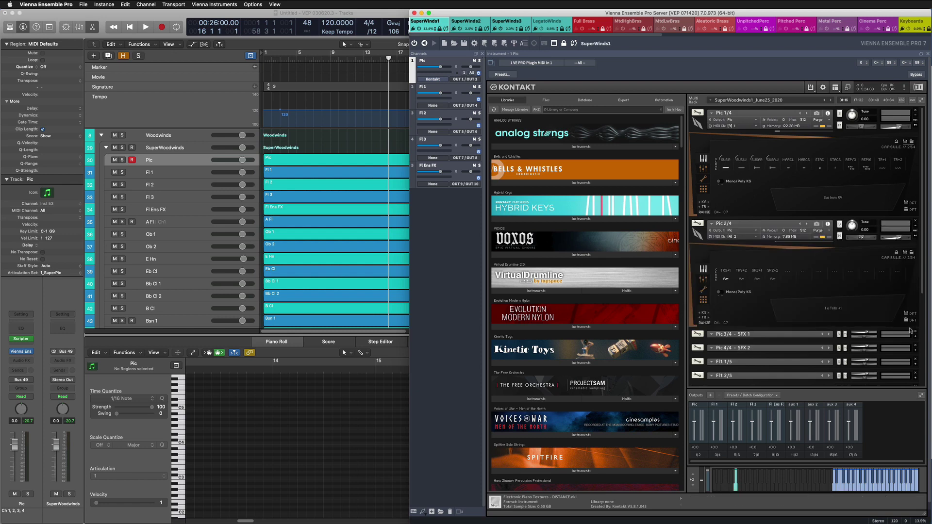
{"action": "left_click", "coordinate": [915, 339]}
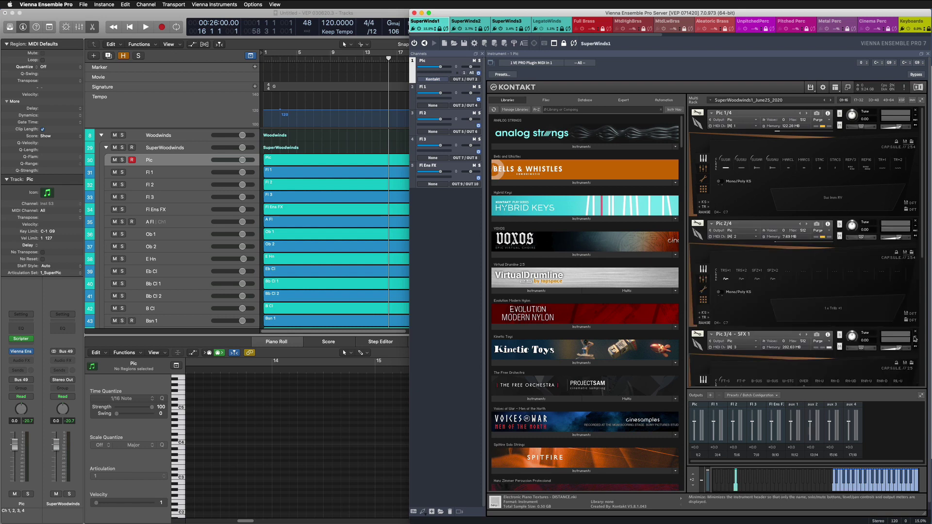
Switch to Logic Pro, display the automation lanes and look over the woodwind tracks beside the expanded Pic instruments
{"action": "left_click", "coordinate": [300, 155]}
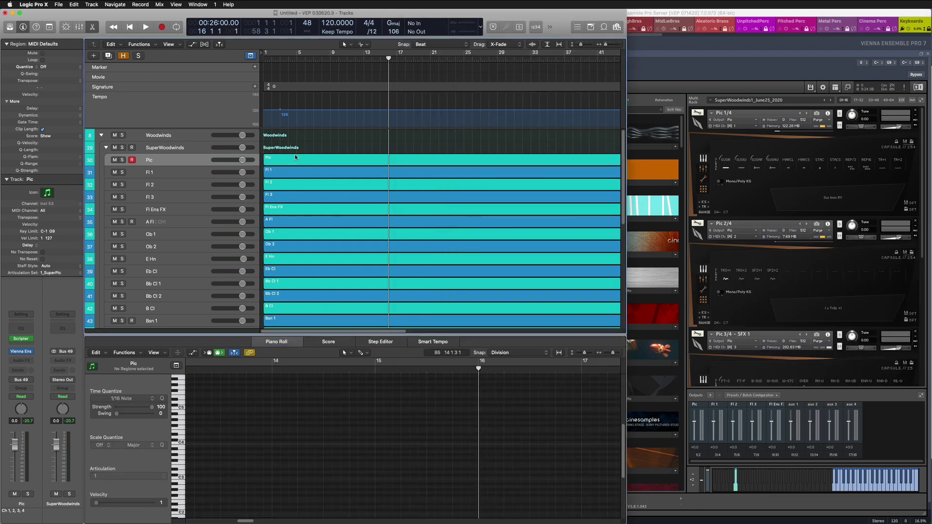
{"action": "left_click", "coordinate": [295, 156]}
{"action": "key", "text": "a"}
{"action": "left_click_drag", "start_coordinate": [320, 171], "coordinate": [311, 224]}
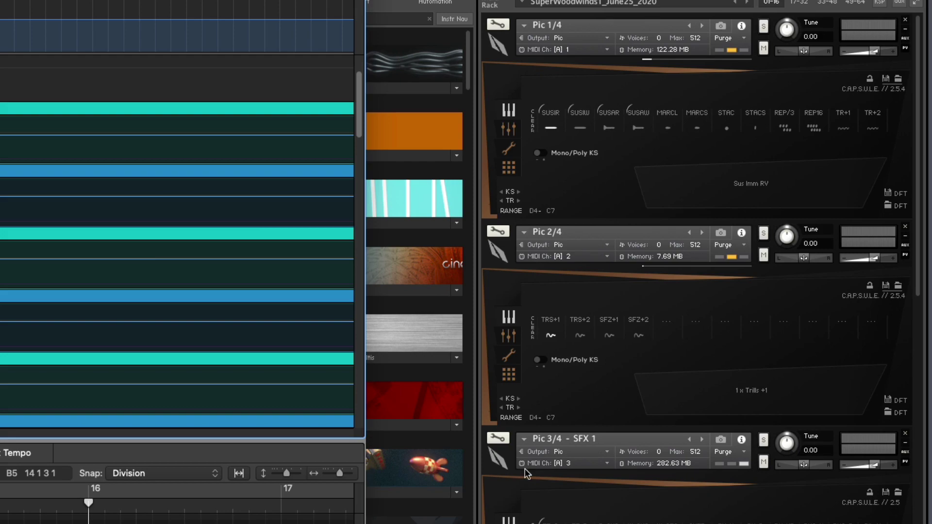
{"action": "scroll", "coordinate": [464, 375], "scroll_direction": "down", "scroll_amount": 3}
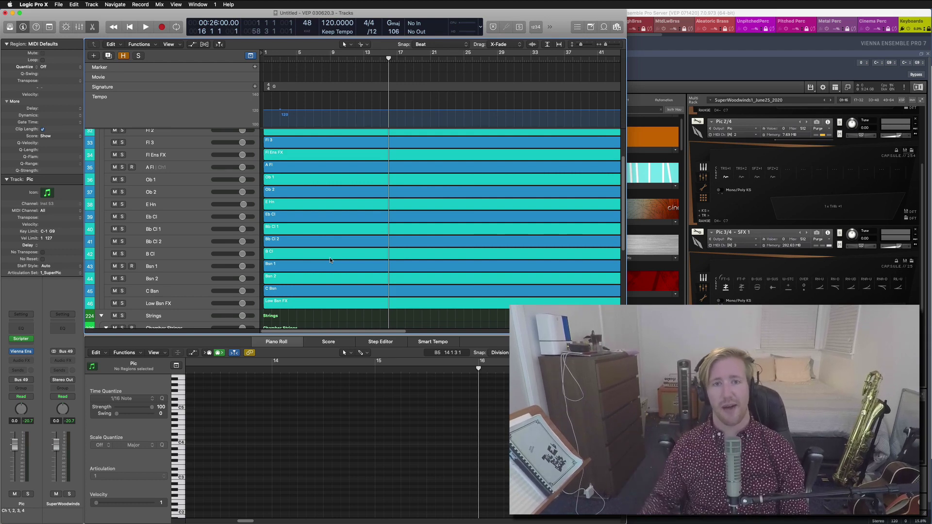
In Vienna Ensemble Pro, collapse all the Kontakt instruments and view the SuperWinds2 and SuperWinds3 instances
{"action": "left_click", "coordinate": [660, 69]}
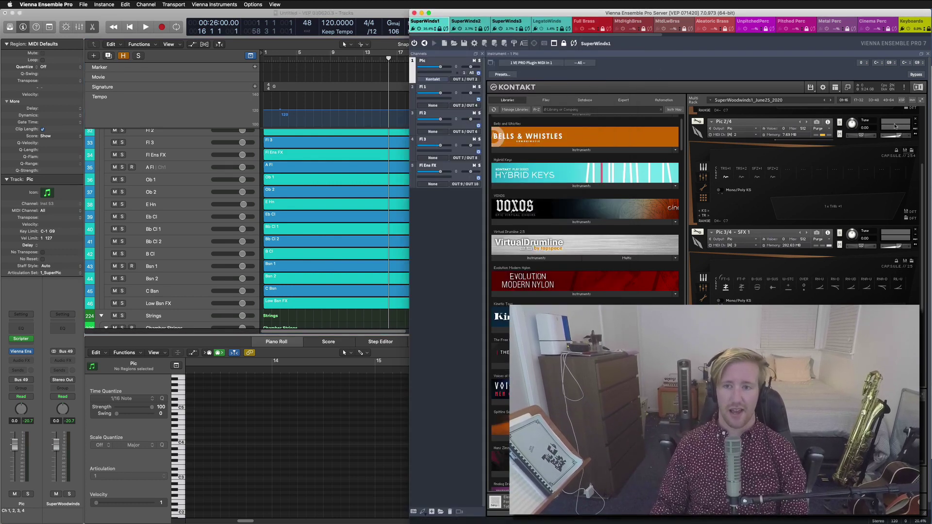
{"action": "left_click", "coordinate": [921, 100]}
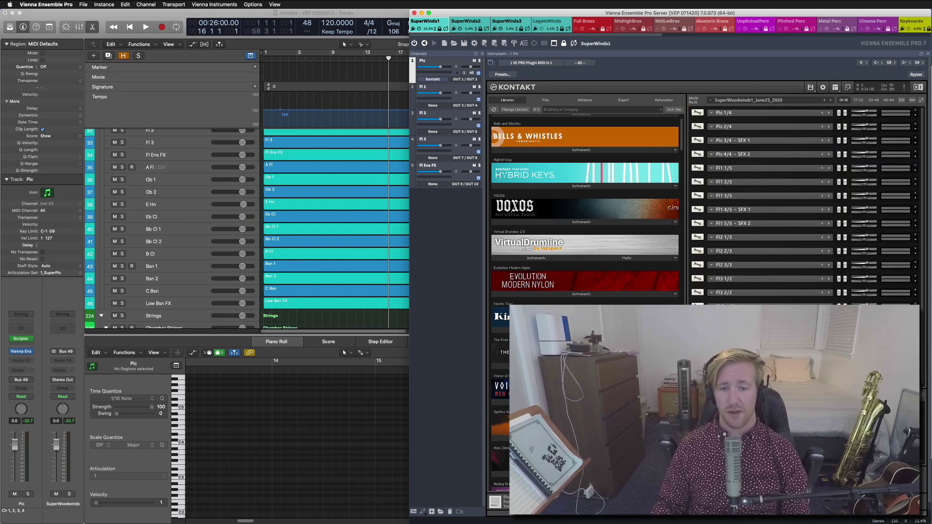
{"action": "left_click", "coordinate": [466, 22]}
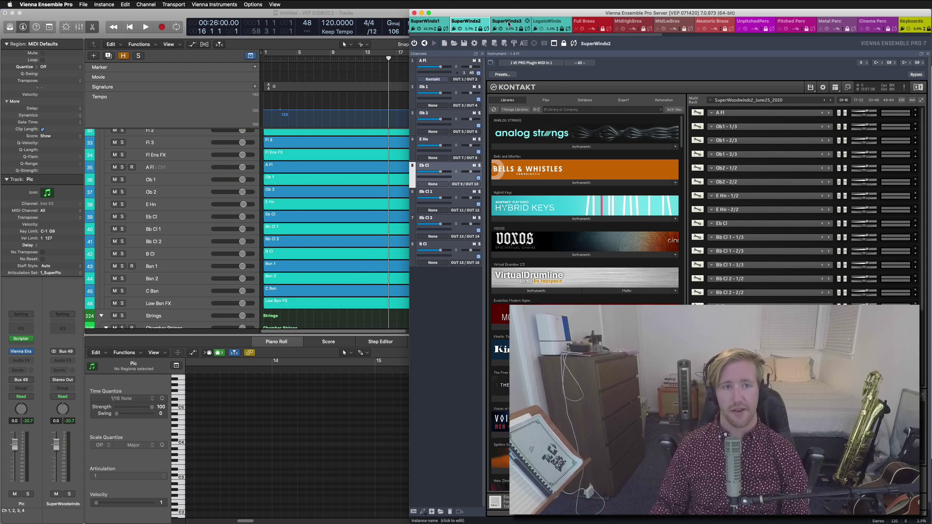
{"action": "key", "text": "ctrl+Tab"}
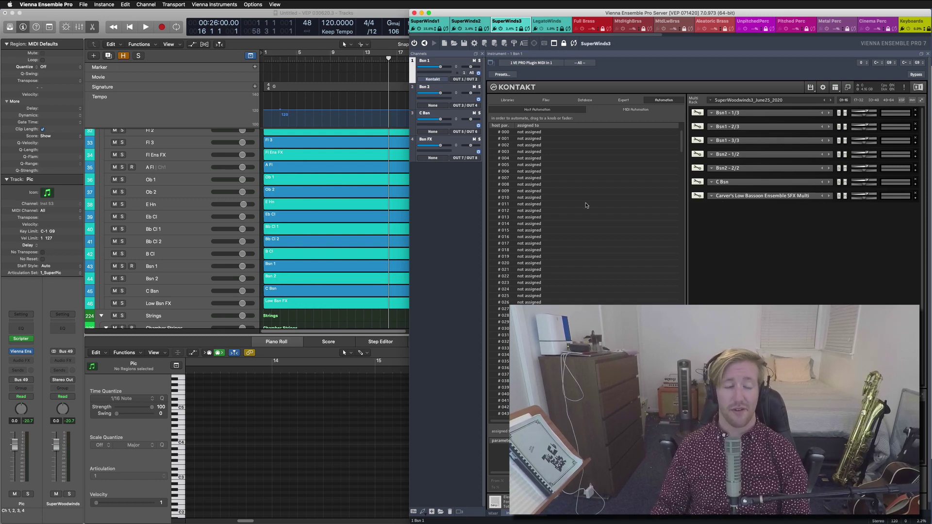
Switch to Logic Pro and inspect the C Bsn track's settings, followed by those of the Pic track
{"action": "left_click", "coordinate": [171, 291]}
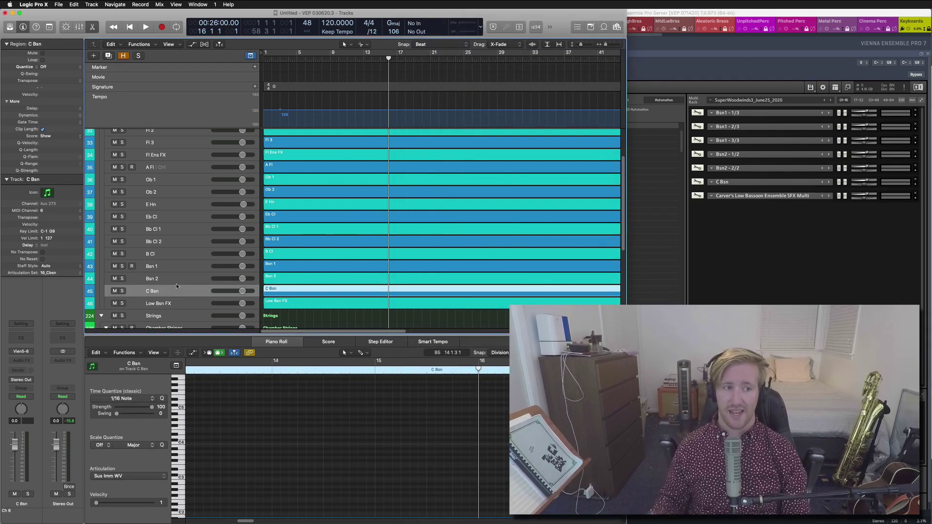
{"action": "scroll", "coordinate": [216, 200], "scroll_direction": "up", "scroll_amount": 2}
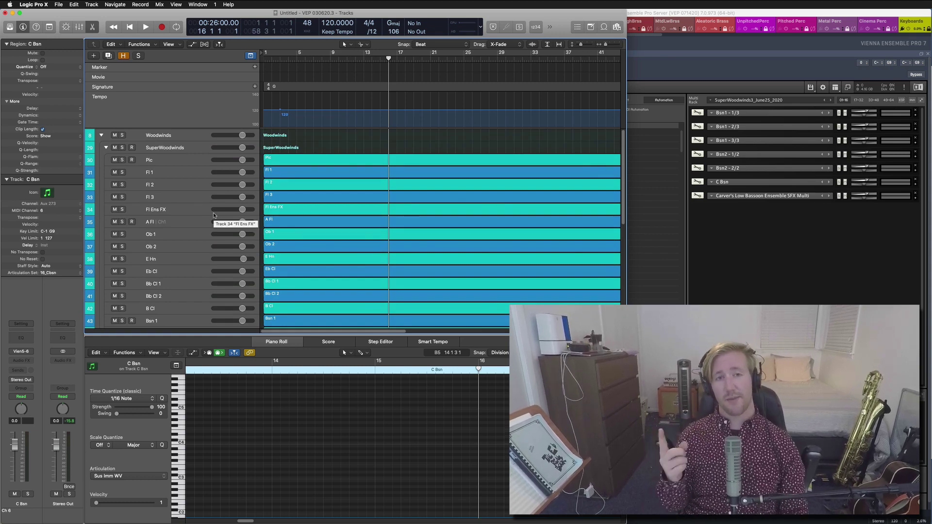
{"action": "left_click", "coordinate": [183, 165]}
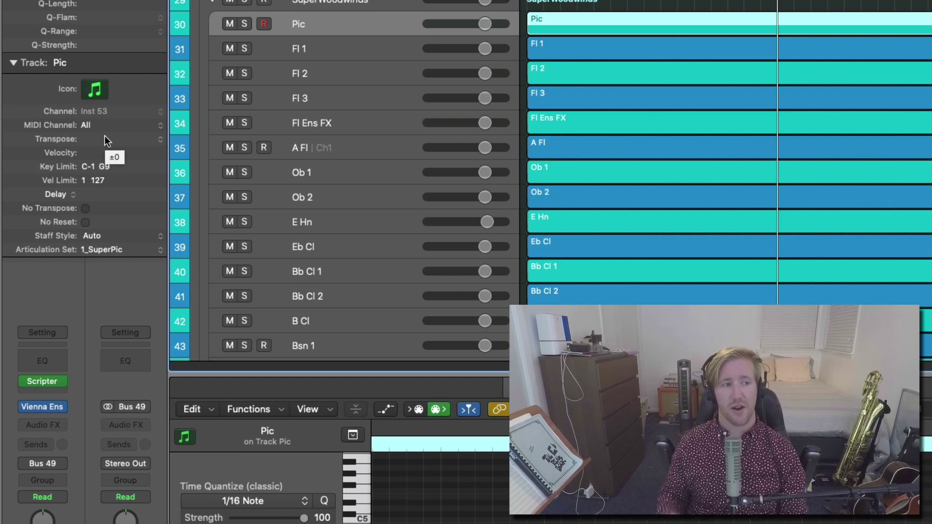
Step through the tracks from Pic down to Fl 3 and back to Pic to compare their settings
{"action": "key", "text": "Down"}
{"action": "key", "text": "Down"}
{"action": "key", "text": "Down"}
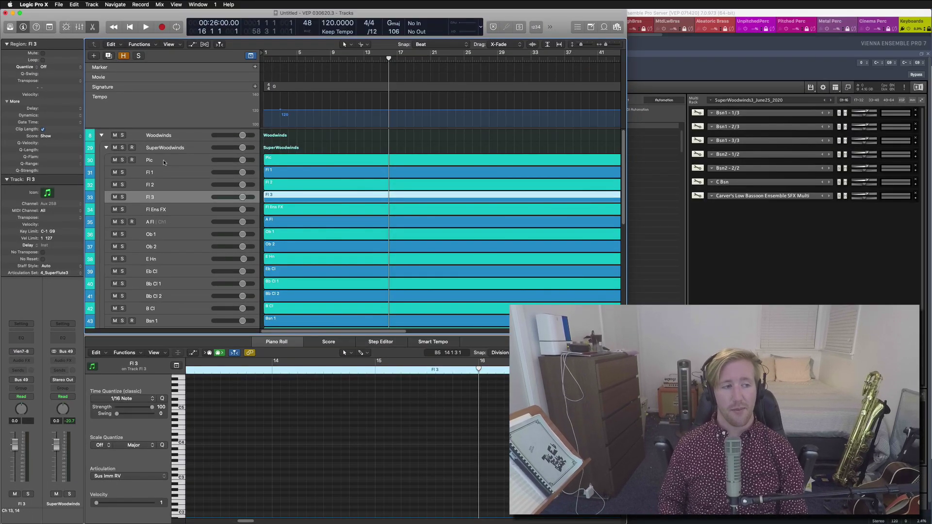
{"action": "key", "text": "Up"}
{"action": "key", "text": "Up"}
{"action": "key", "text": "Up"}
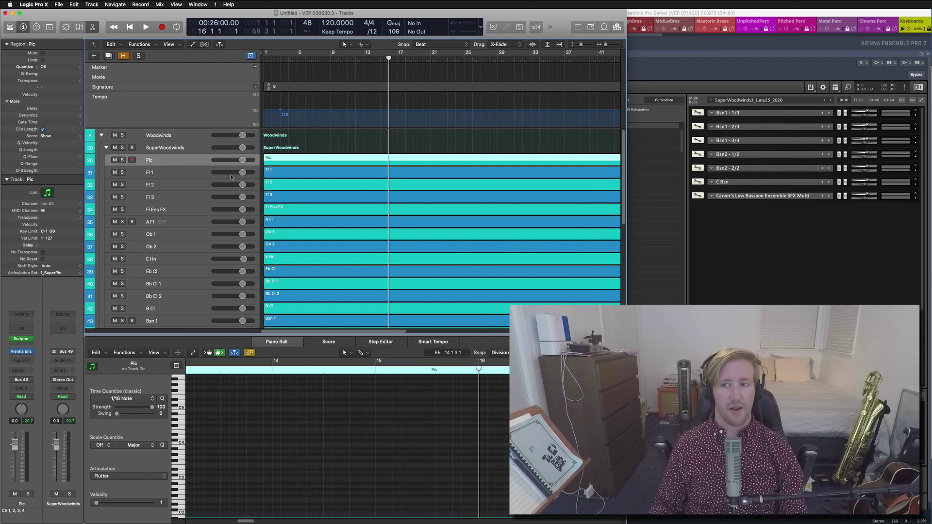
Switch to Chrome and search Google for "vienna ensemble au3" in a new tab
{"action": "key", "text": "super+Tab"}
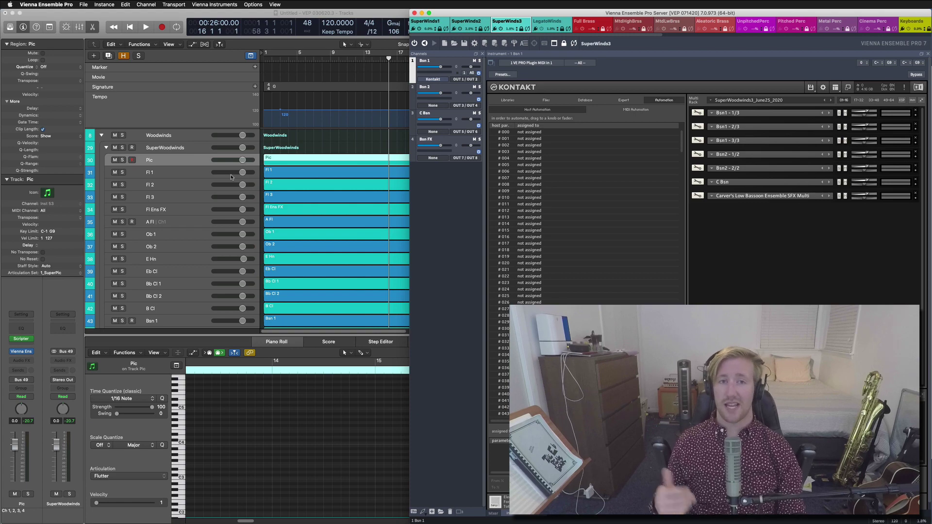
{"action": "left_click", "coordinate": [249, 505]}
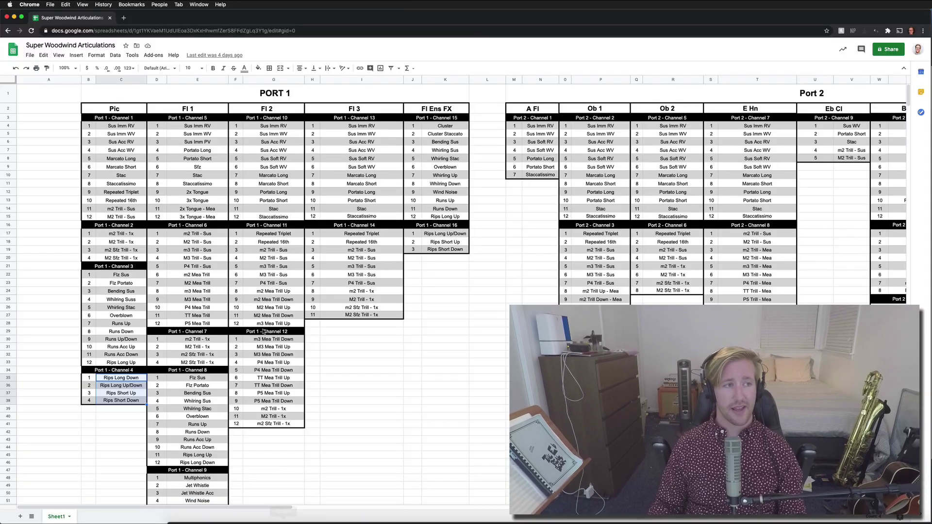
{"action": "key", "text": "super+t"}
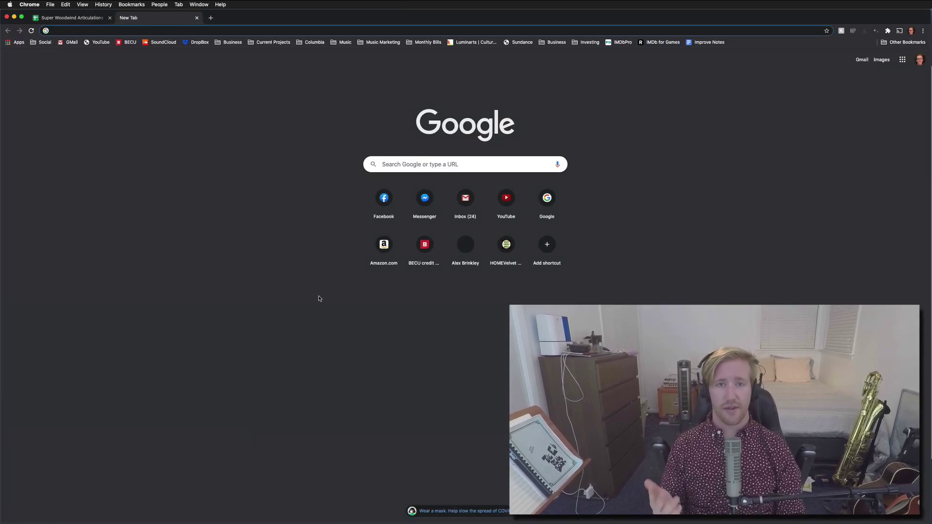
{"action": "type", "text": "vi"}
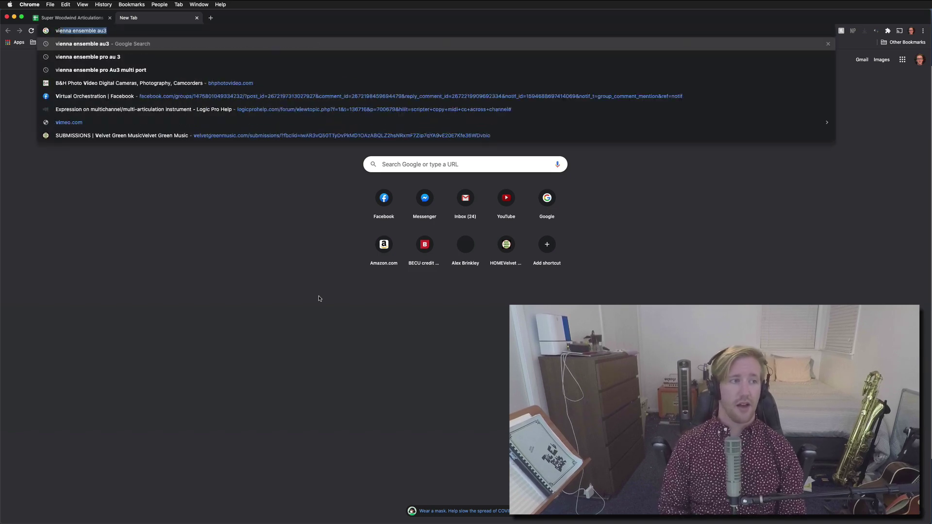
{"action": "type", "text": "enna"}
{"action": "key", "text": "Return"}
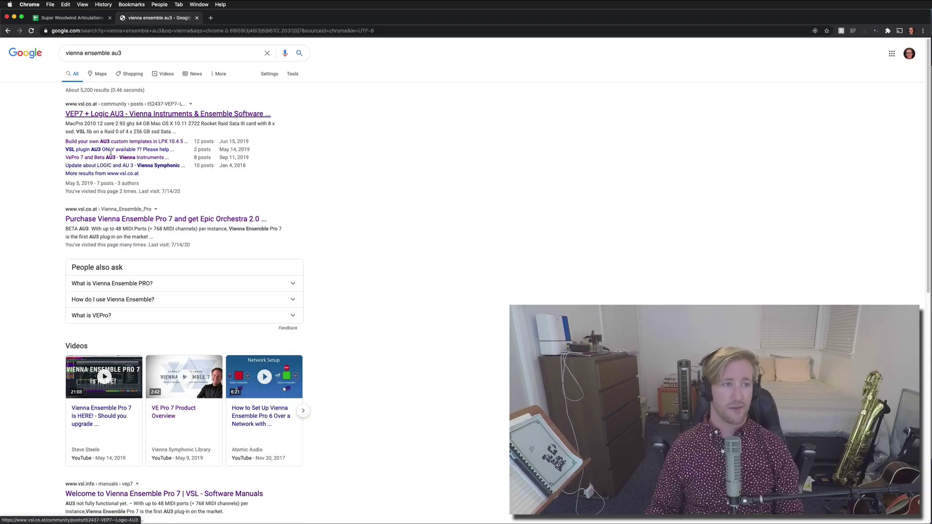
Open the Vienna Ensemble Pro 7 product page, read the BETA AU3 section on MIDI ports and channels, and return to Logic Pro
{"action": "left_click", "coordinate": [165, 219]}
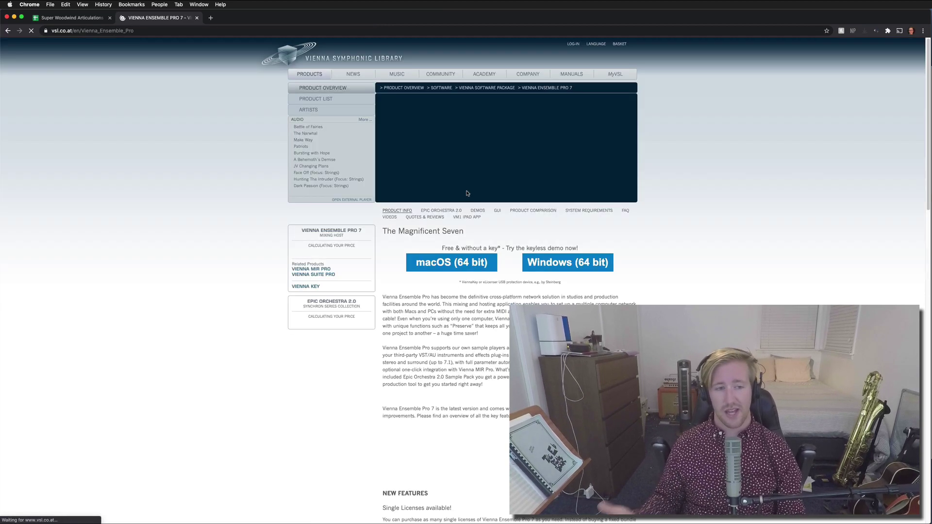
{"action": "scroll", "coordinate": [517, 253], "scroll_direction": "down", "scroll_amount": 10}
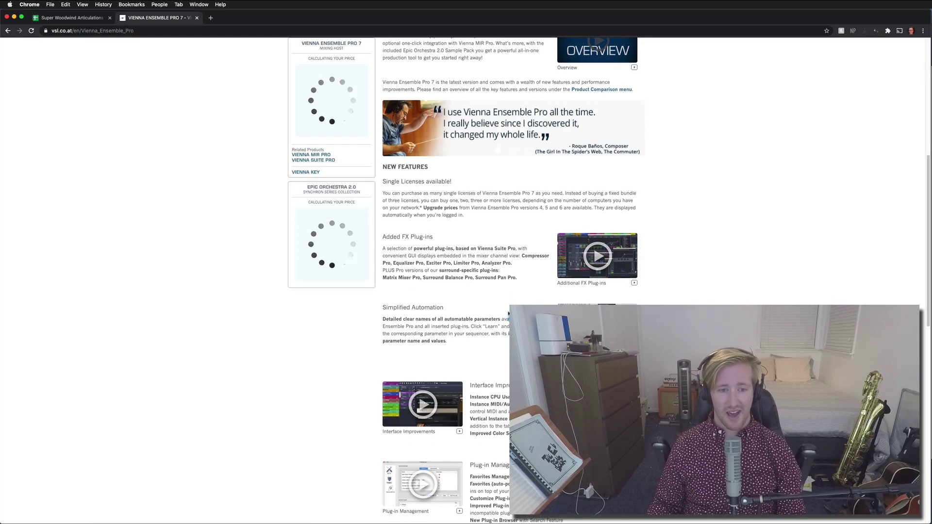
{"action": "scroll", "coordinate": [495, 383], "scroll_direction": "down", "scroll_amount": 4}
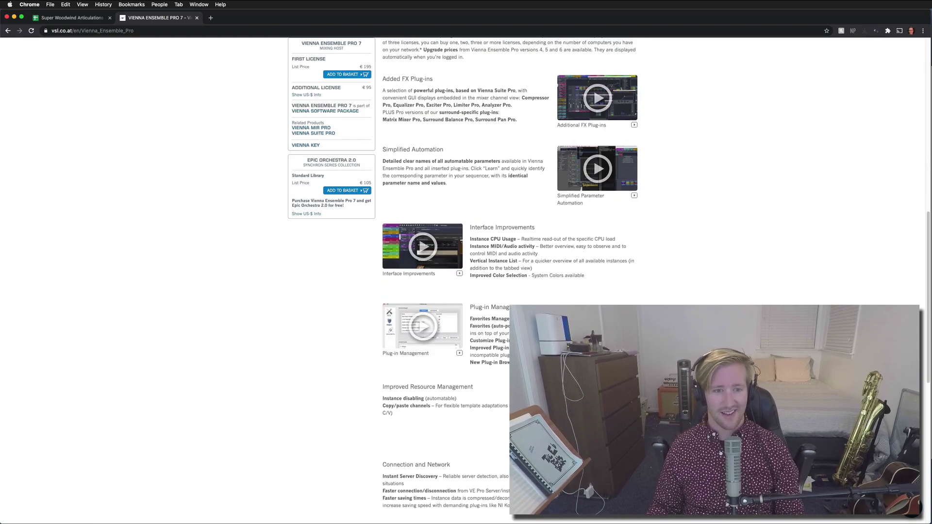
{"action": "scroll", "coordinate": [495, 315], "scroll_direction": "down", "scroll_amount": 8}
{"action": "scroll", "coordinate": [495, 315], "scroll_direction": "up", "scroll_amount": 1}
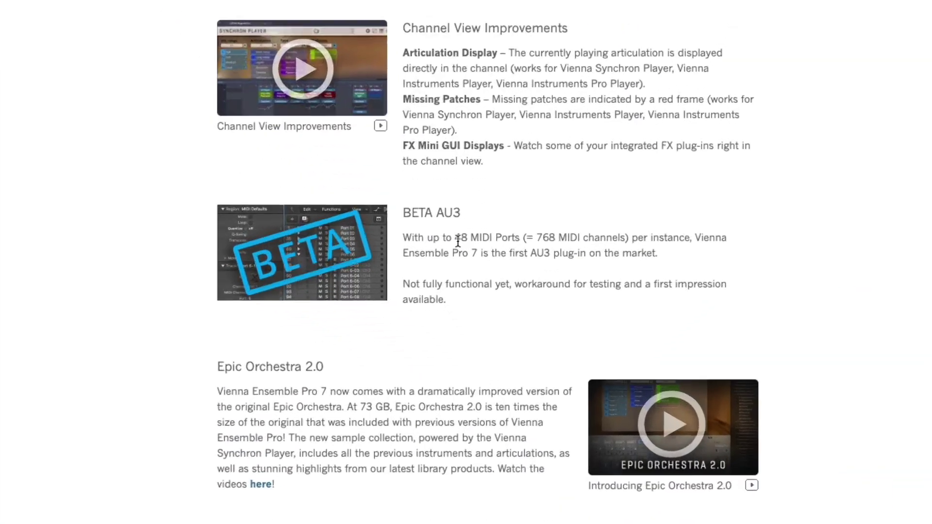
{"action": "left_click_drag", "start_coordinate": [458, 240], "coordinate": [501, 237]}
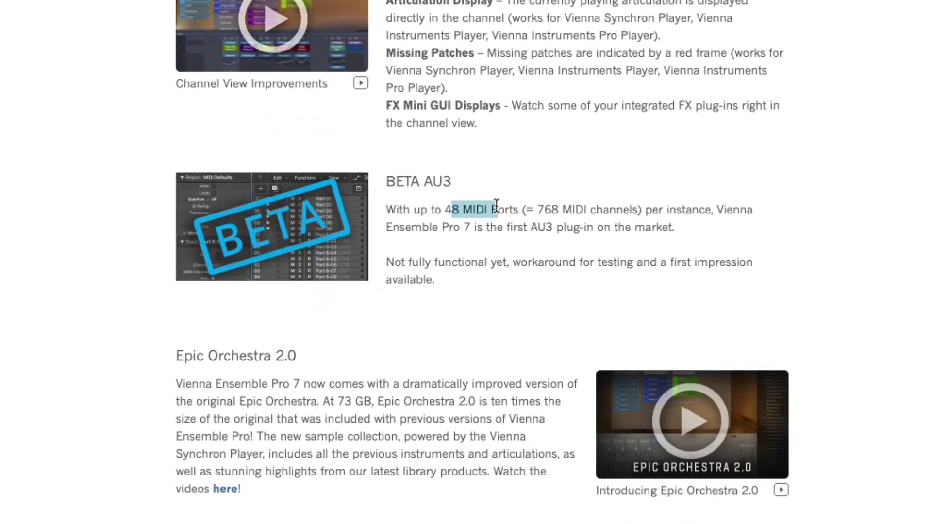
{"action": "left_click", "coordinate": [505, 239]}
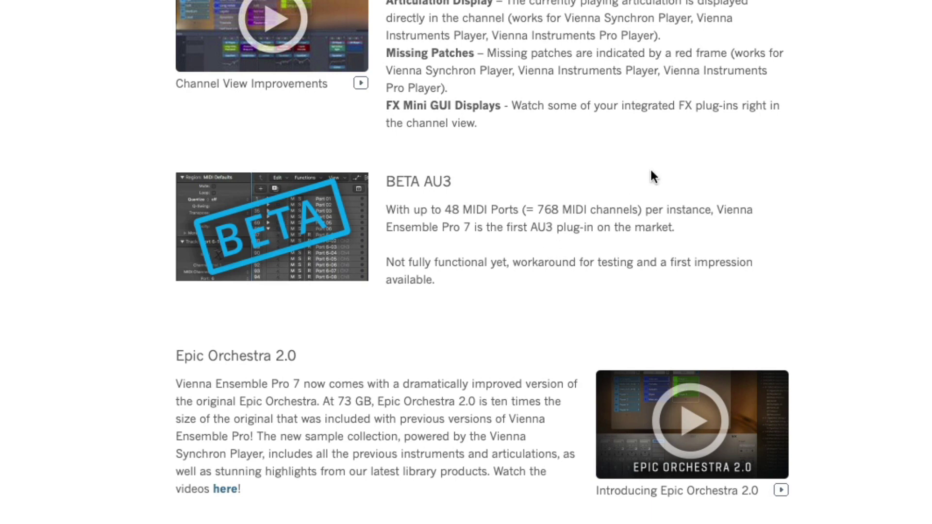
{"action": "left_click_drag", "start_coordinate": [537, 209], "coordinate": [577, 212]}
{"action": "left_click", "coordinate": [576, 211]}
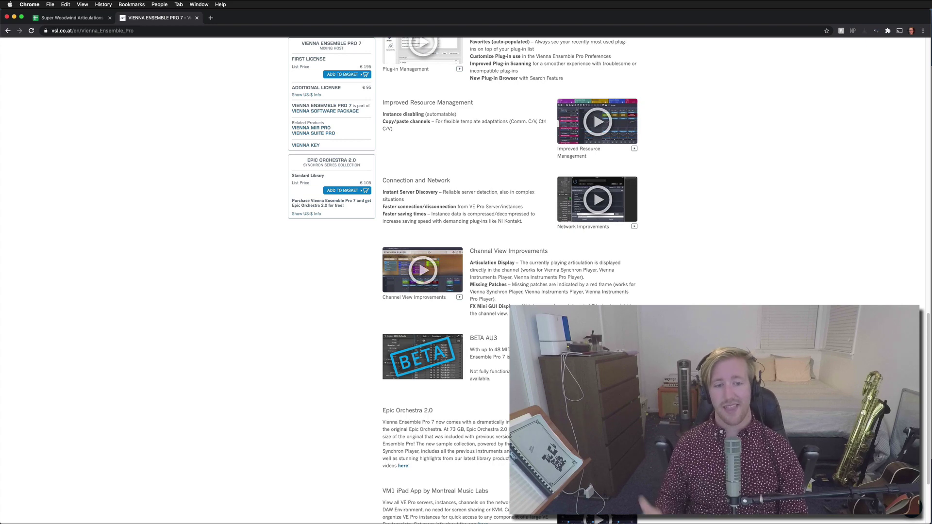
{"action": "key", "text": "super+Tab"}
{"action": "key", "text": "super+Tab"}
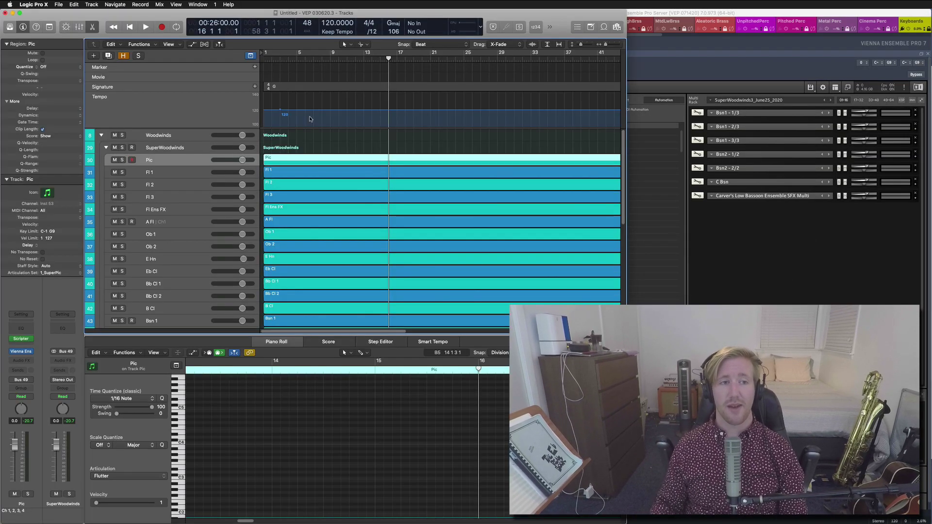
Switch to Vienna Ensemble Pro and view the SuperWoodwinds2 instance, followed by SuperWoodwinds1
{"action": "left_click", "coordinate": [355, 109]}
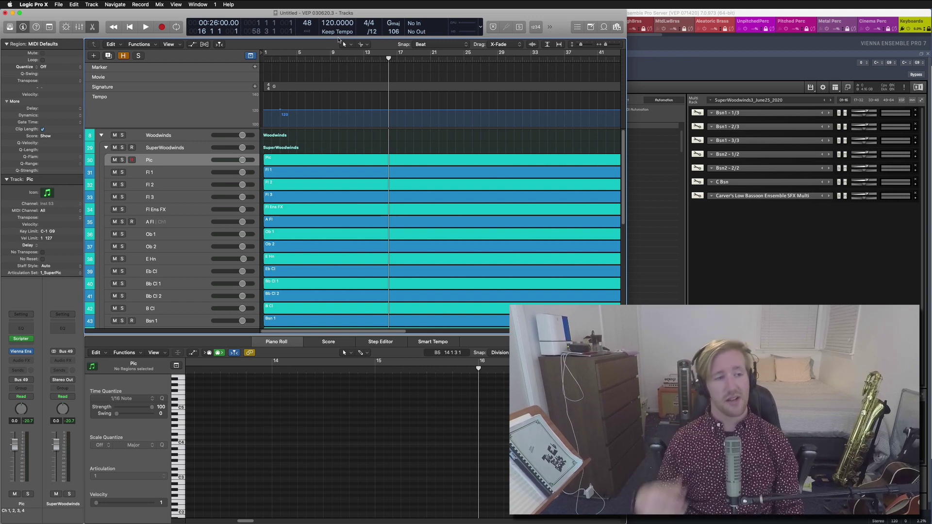
{"action": "key", "text": "super+Tab"}
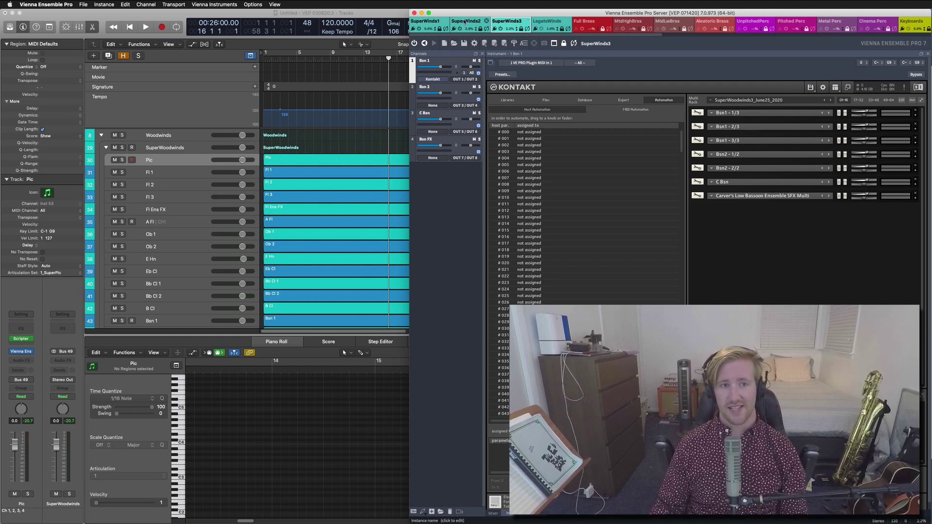
{"action": "left_click", "coordinate": [478, 21]}
{"action": "left_click", "coordinate": [425, 22]}
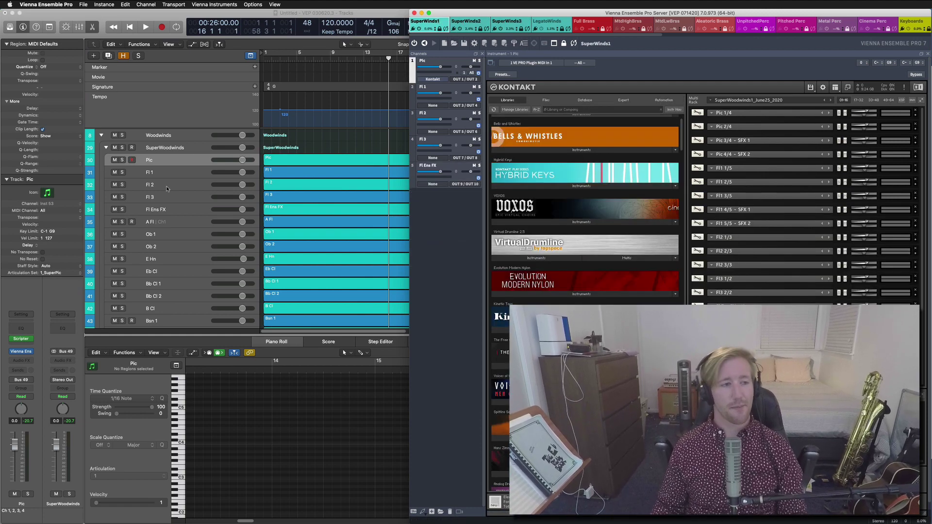
Return to Logic Pro and inspect the Pic track, the Chamber Strings stack and the settings of its Vn1 track
{"action": "left_click", "coordinate": [197, 160]}
{"action": "scroll", "coordinate": [225, 265], "scroll_direction": "down", "scroll_amount": 10}
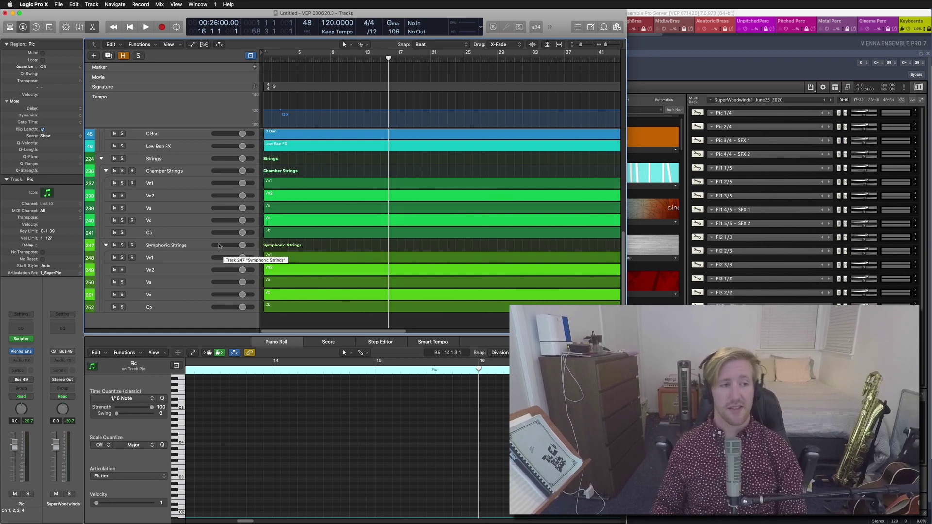
{"action": "left_click", "coordinate": [197, 172]}
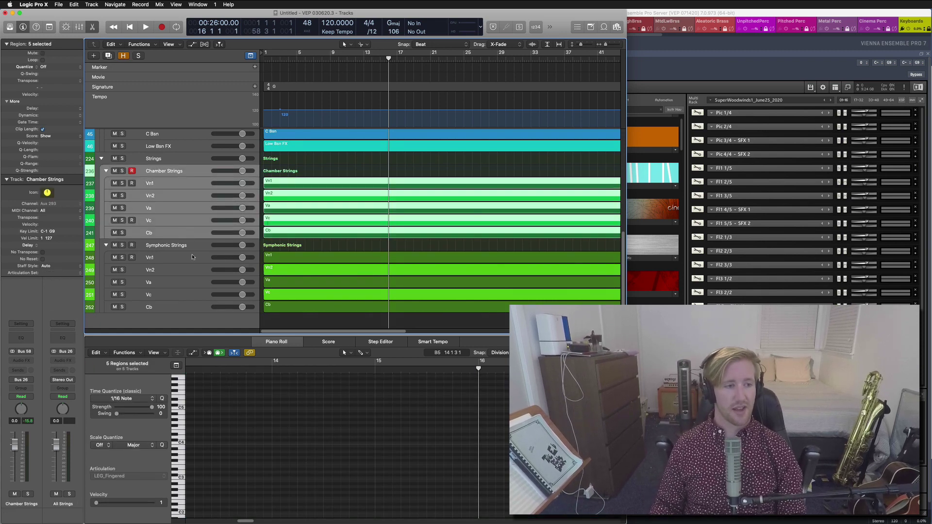
{"action": "left_click", "coordinate": [191, 258]}
{"action": "left_click", "coordinate": [176, 185]}
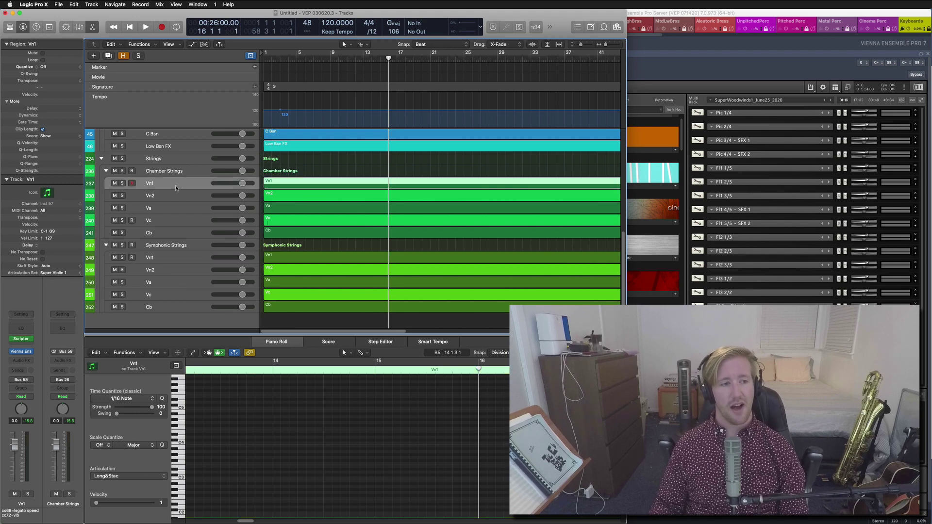
{"action": "scroll", "coordinate": [316, 185], "scroll_direction": "up", "scroll_amount": 3}
{"action": "scroll", "coordinate": [339, 174], "scroll_direction": "down", "scroll_amount": 3}
{"action": "left_click", "coordinate": [349, 171]}
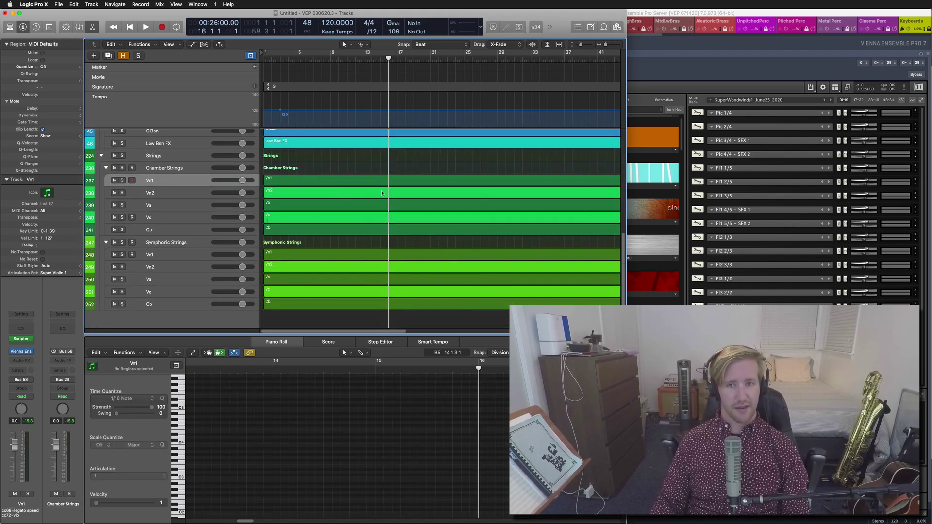
{"action": "left_click", "coordinate": [337, 180]}
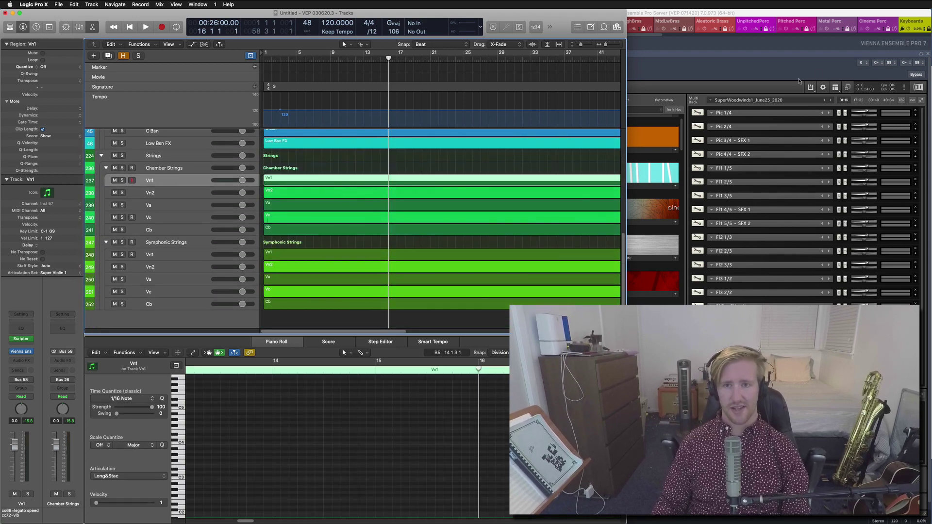
Switch to Vienna Ensemble Pro, open the Chamber Strings - High instance and expand the Violins 1 Core techniques patch
{"action": "left_click", "coordinate": [866, 26]}
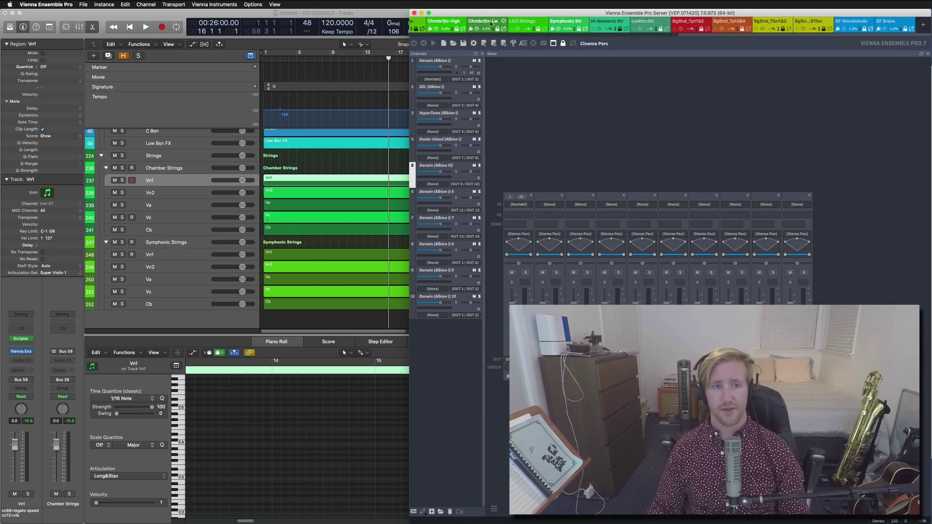
{"action": "left_click", "coordinate": [461, 22]}
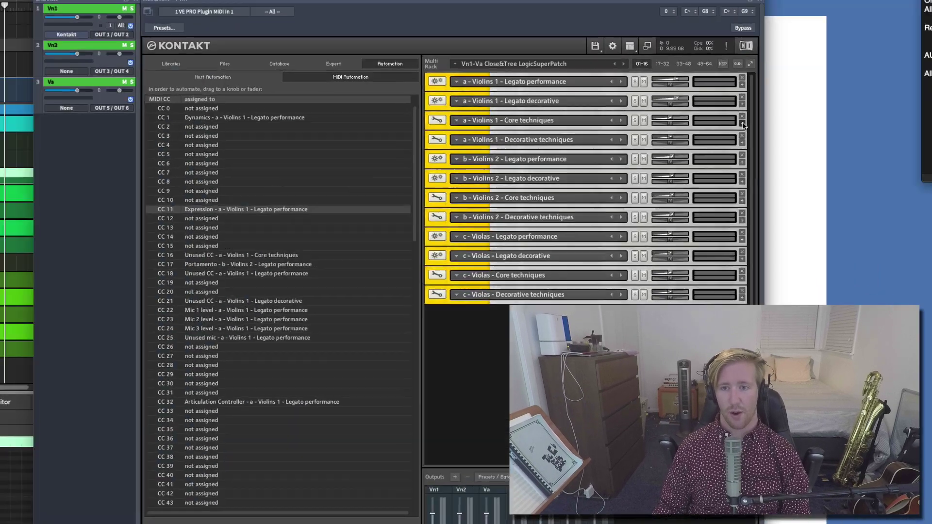
{"action": "left_click", "coordinate": [915, 143]}
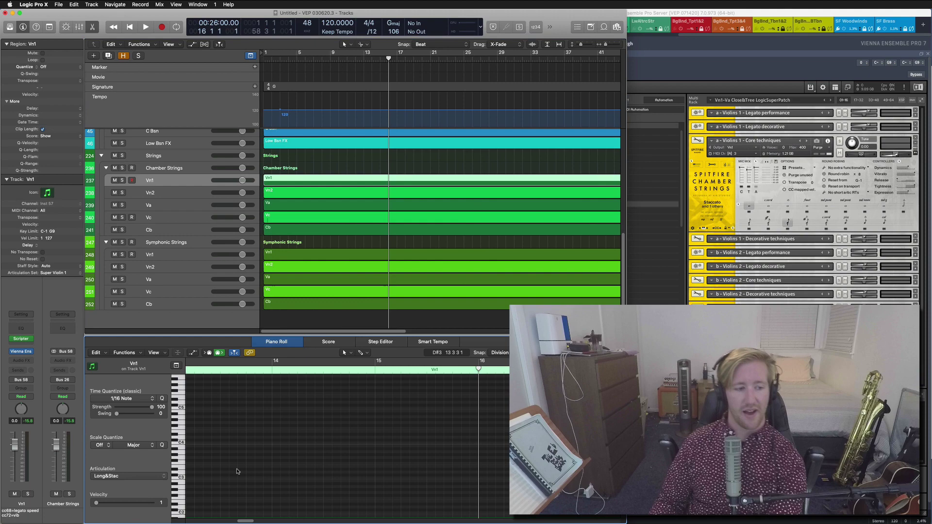
Return to Logic Pro, review the Vn1 track's articulation list and choose Long&Stac
{"action": "left_click", "coordinate": [137, 475]}
{"action": "scroll", "coordinate": [238, 427], "scroll_direction": "down", "scroll_amount": 10}
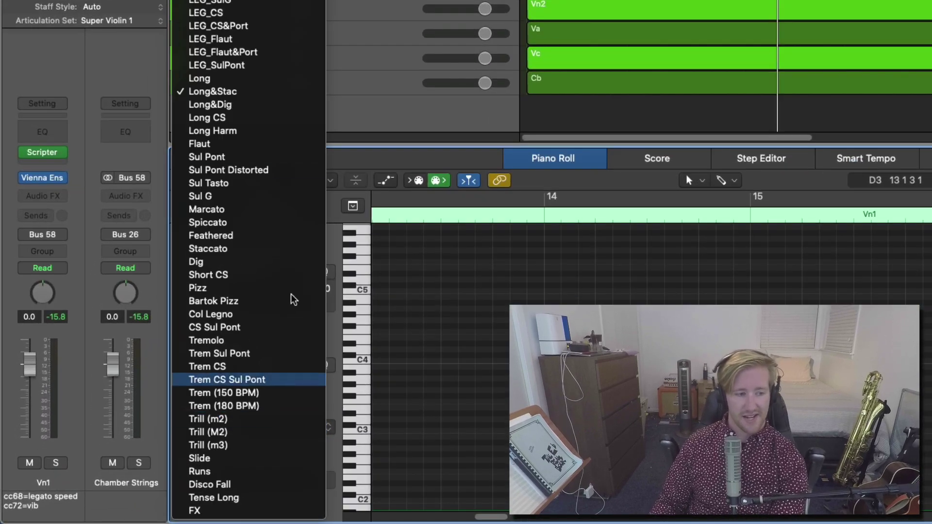
{"action": "left_click", "coordinate": [251, 96]}
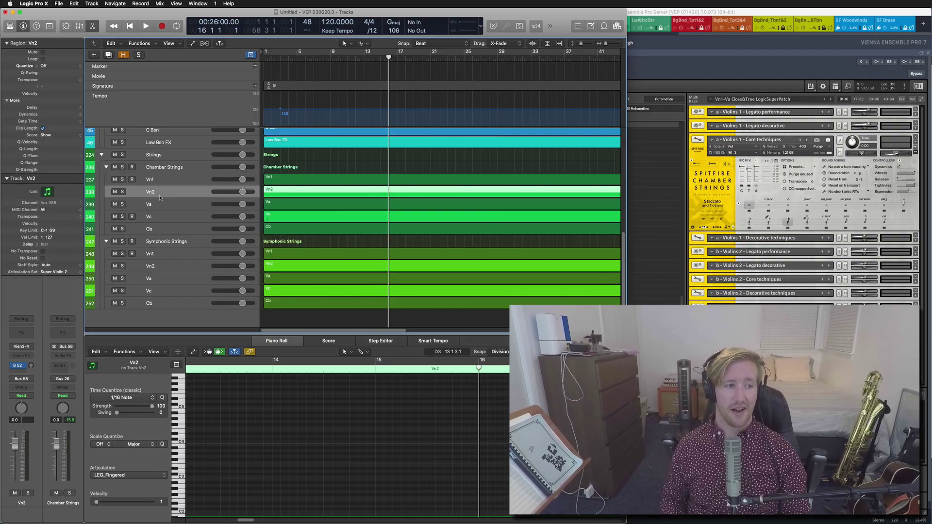
Step down through the Chamber Strings tracks and back up to the stack's main track to compare their articulation sets
{"action": "key", "text": "Down"}
{"action": "key", "text": "Down"}
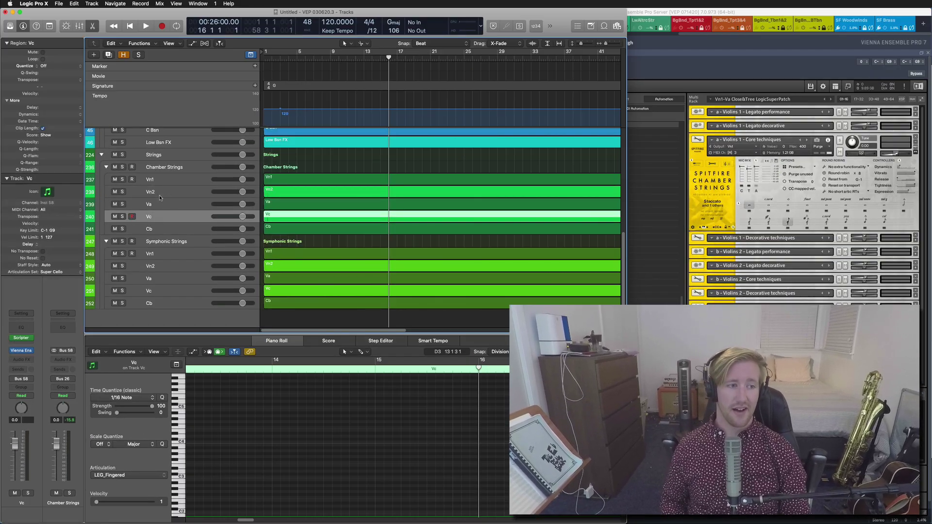
{"action": "key", "text": "Down"}
{"action": "key", "text": "Up"}
{"action": "key", "text": "Up"}
{"action": "key", "text": "Up"}
{"action": "key", "text": "Up"}
{"action": "key", "text": "Up"}
Select the Chamber Strings tracks from the stack downward, zoom to their regions and show the automation lanes
{"action": "key", "text": "shift+Down"}
{"action": "key", "text": "shift+Down"}
{"action": "key", "text": "shift+Down"}
{"action": "key", "text": "shift+Down"}
{"action": "key", "text": "shift+Down"}
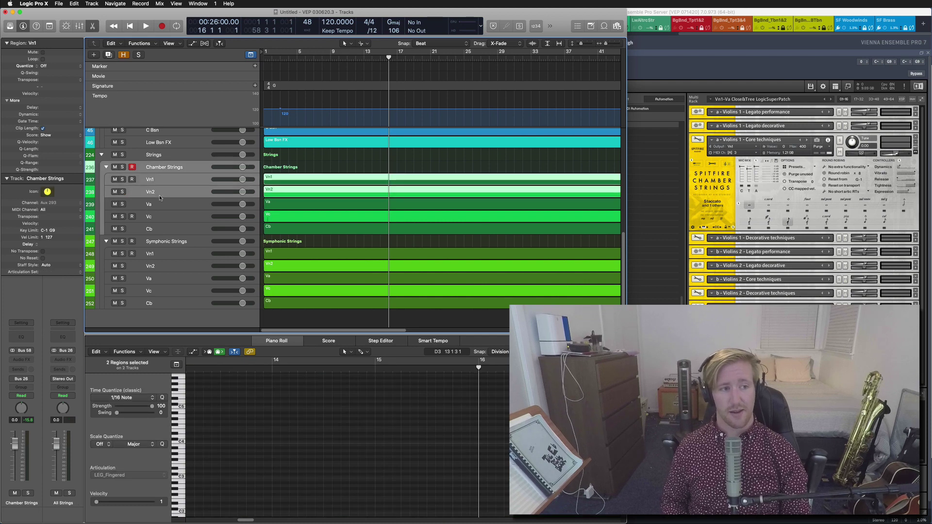
{"action": "key", "text": "z"}
{"action": "key", "text": "a"}
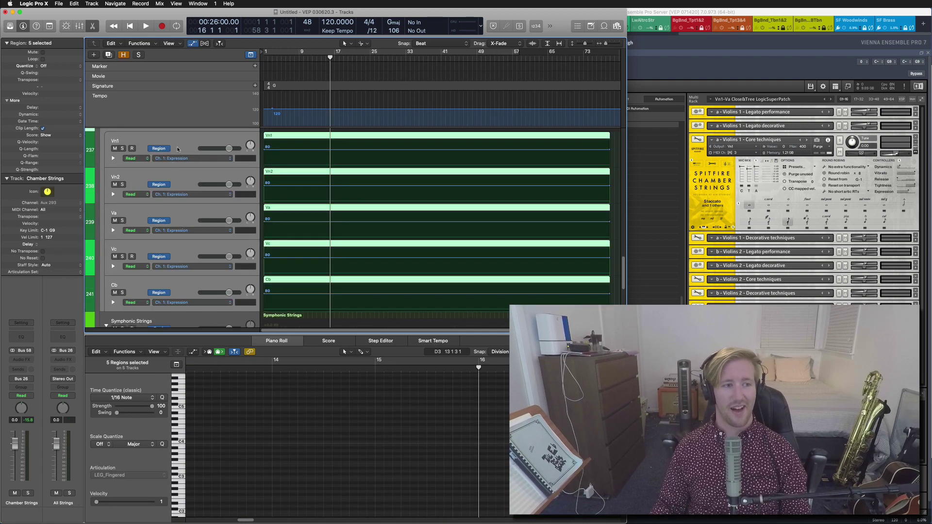
Display Ch. 1: Vibrato Depth automation on the five Chamber Strings tracks from Vn1 to Cb, and select Vn1
{"action": "left_click", "coordinate": [191, 156]}
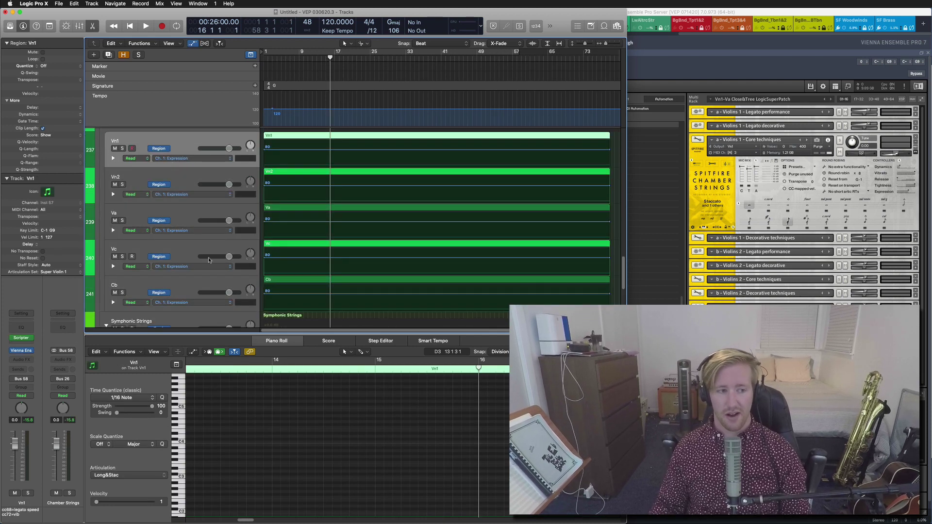
{"action": "left_click", "coordinate": [198, 280], "text": "shift"}
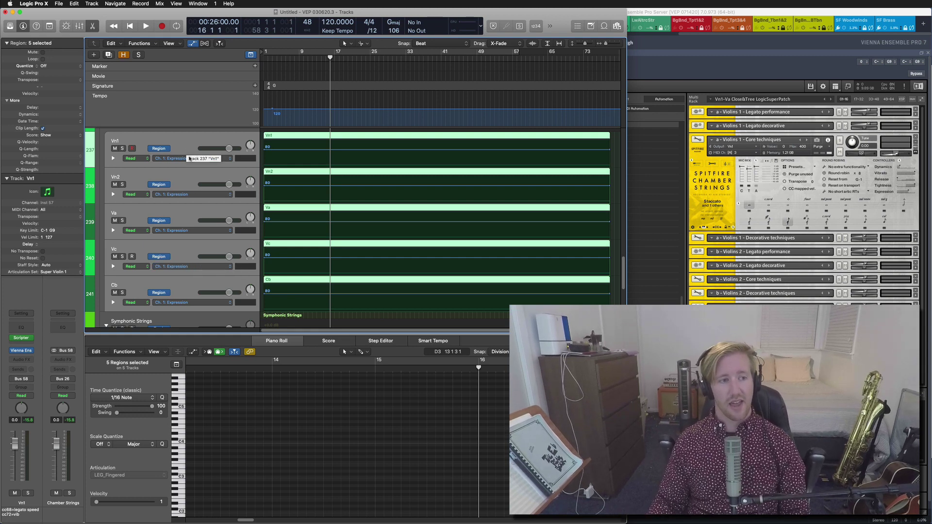
{"action": "left_click", "coordinate": [194, 158]}
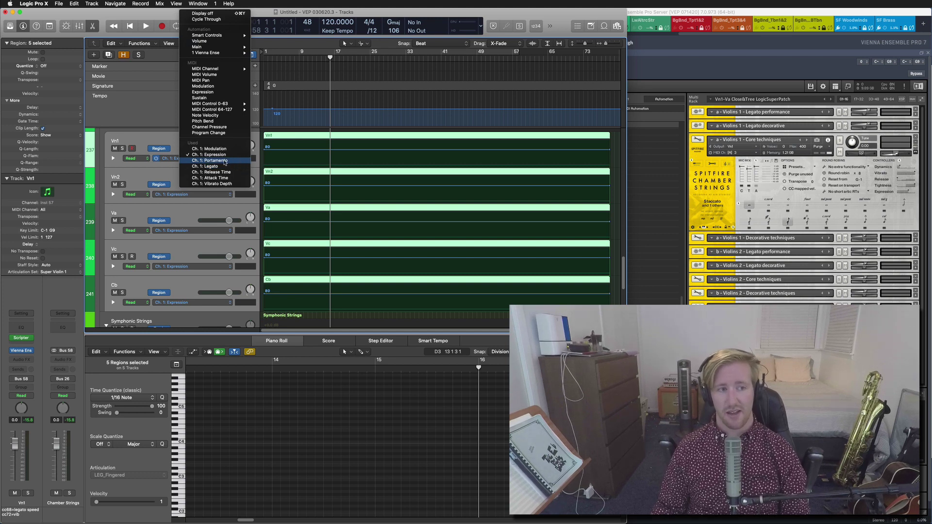
{"action": "left_click", "coordinate": [235, 184]}
{"action": "left_click", "coordinate": [182, 147]}
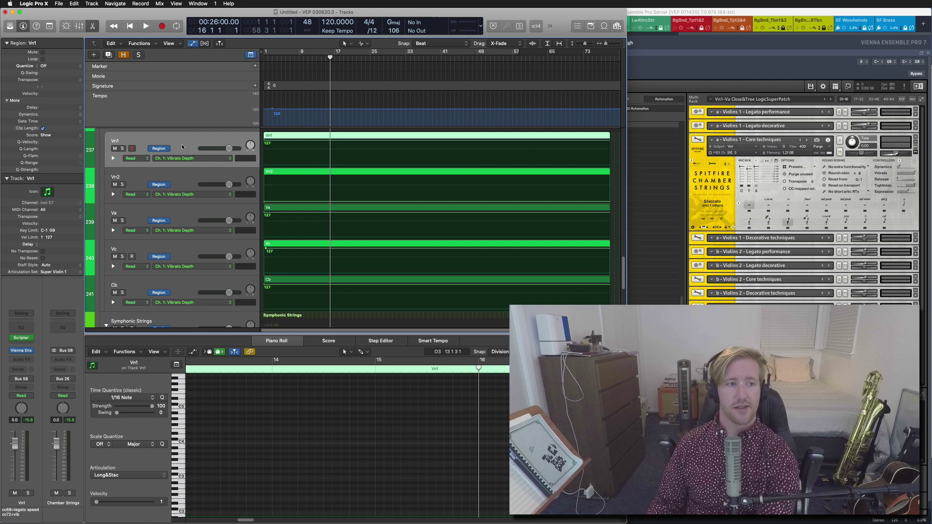
Examine Vn1's vibrato automation and the labelled MIDI controllers in its automation parameter list
{"action": "mouse_move", "coordinate": [311, 144]}
{"action": "left_mouse_down"}
{"action": "mouse_move", "coordinate": [311, 177]}
{"action": "mouse_move", "coordinate": [310, 130]}
{"action": "mouse_move", "coordinate": [307, 139]}
{"action": "left_mouse_up"}
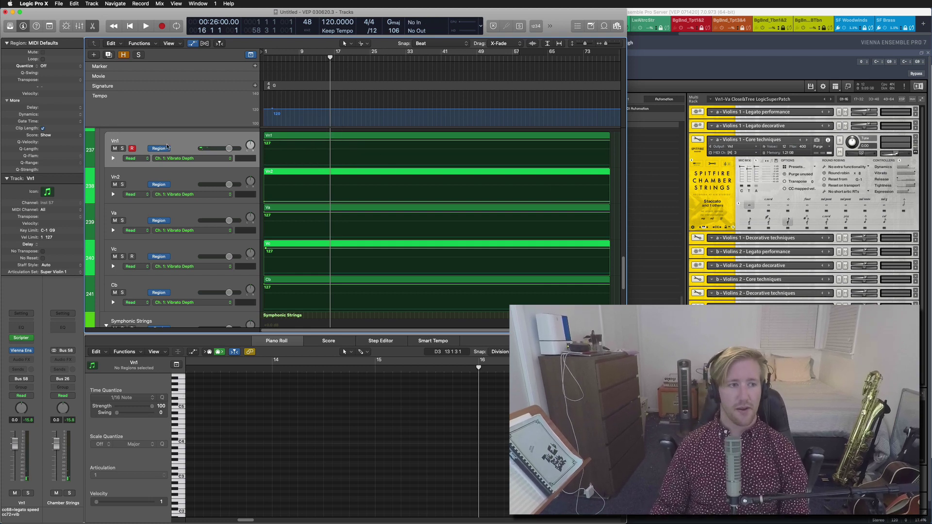
{"action": "left_click", "coordinate": [379, 136]}
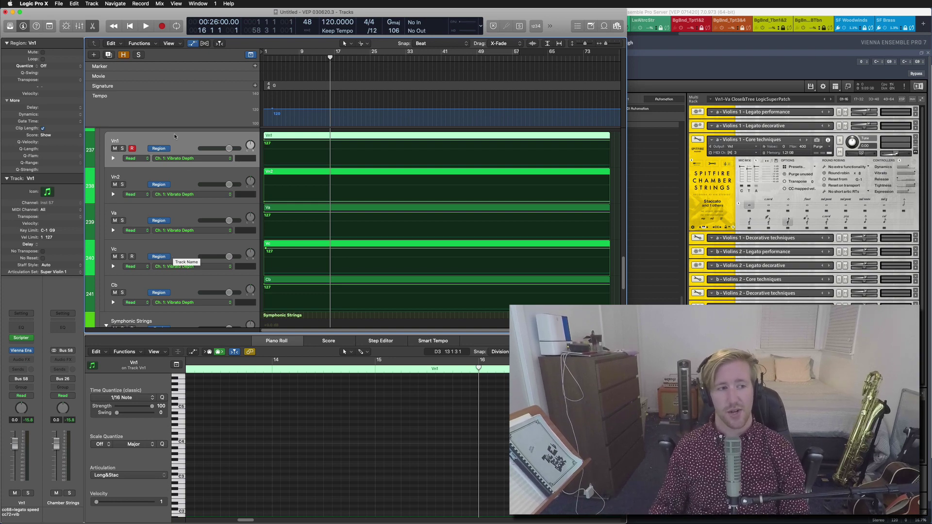
{"action": "left_click", "coordinate": [187, 158]}
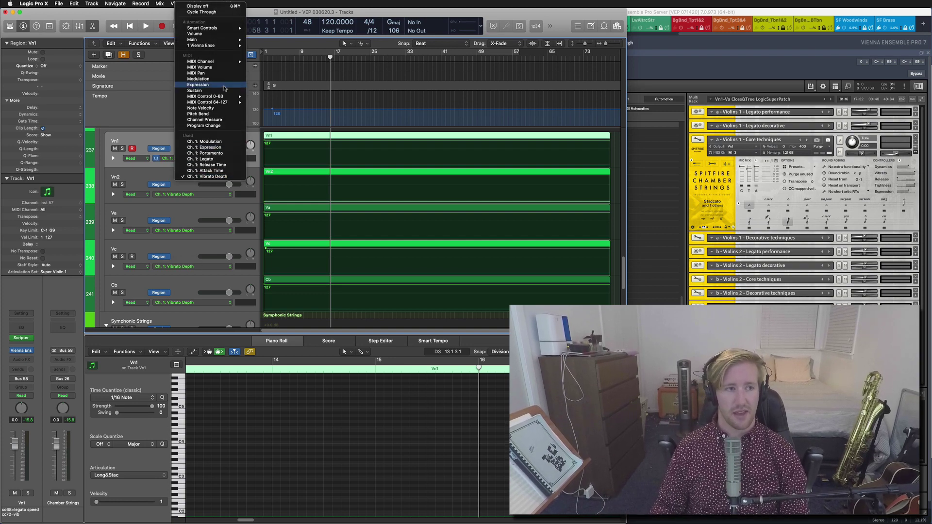
{"action": "mouse_move", "coordinate": [213, 105]}
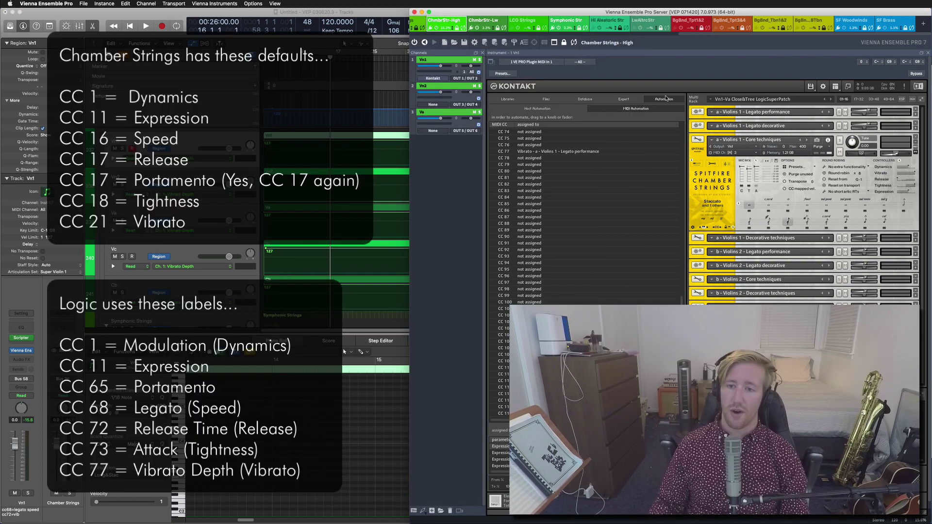
Switch to Vienna Ensemble Pro, review Kontakt's MIDI Automation assignments and assign CC 1 to the Violins 1 Core techniques Dynamics control
{"action": "scroll", "coordinate": [632, 172], "scroll_direction": "up", "scroll_amount": 10}
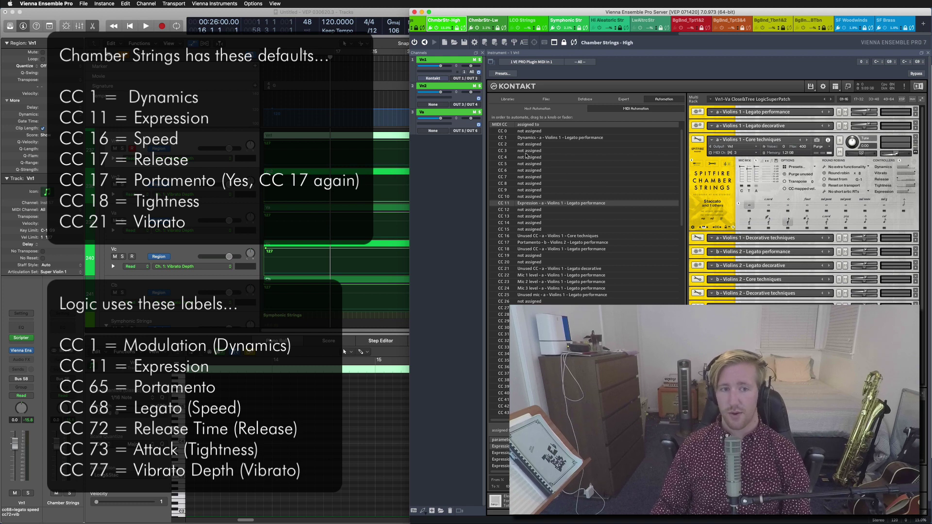
{"action": "left_click", "coordinate": [533, 140]}
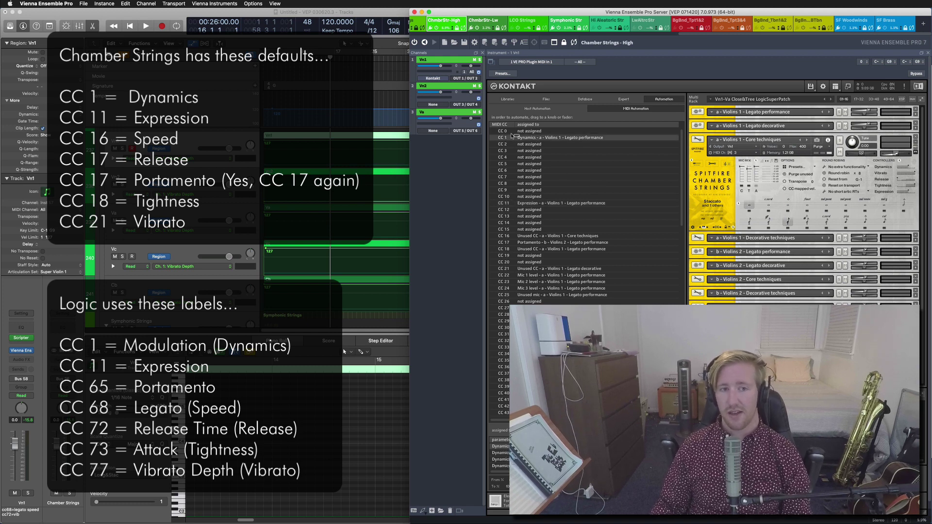
{"action": "left_click", "coordinate": [508, 100]}
{"action": "left_click", "coordinate": [665, 99]}
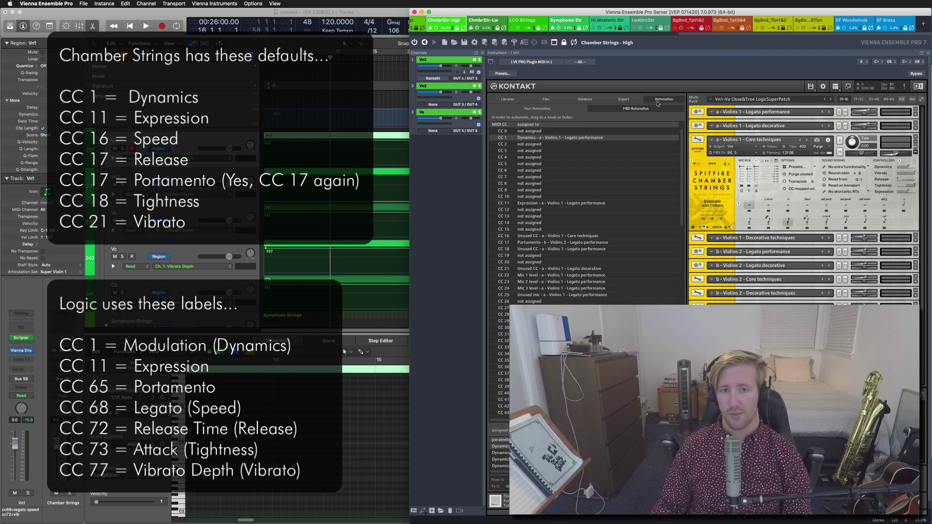
{"action": "left_click", "coordinate": [636, 110]}
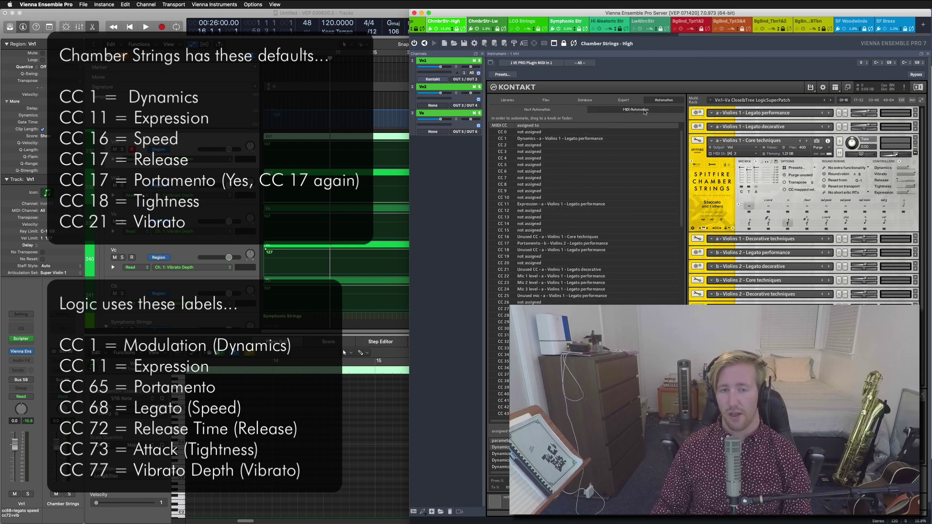
{"action": "left_click_drag", "start_coordinate": [533, 141], "coordinate": [908, 167]}
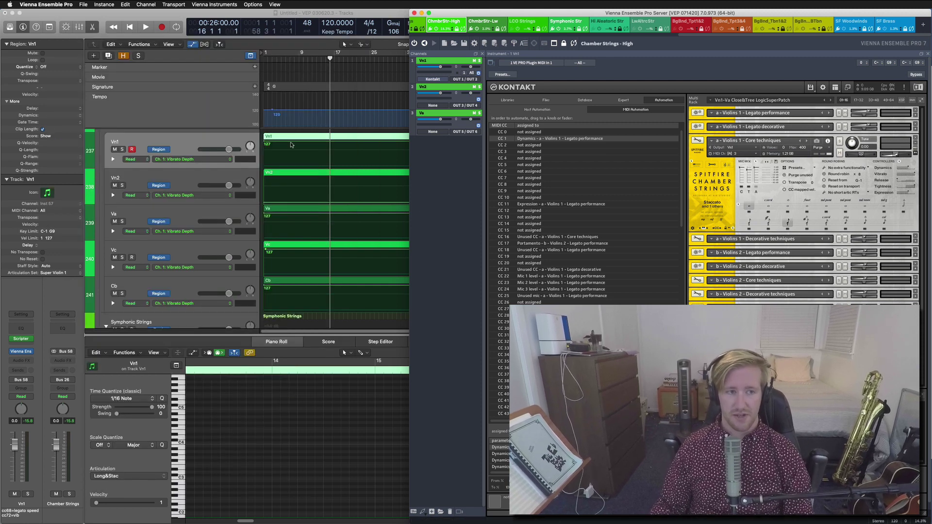
Return to Logic Pro, display Ch. 1: Modulation automation on Vn1 and lower its value to 24
{"action": "left_click", "coordinate": [291, 144]}
{"action": "left_click", "coordinate": [199, 159]}
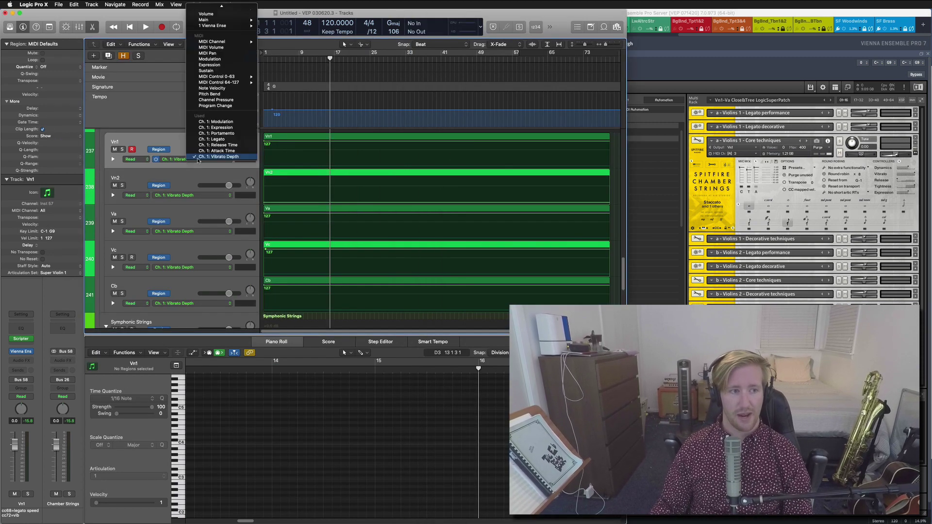
{"action": "left_click", "coordinate": [222, 121]}
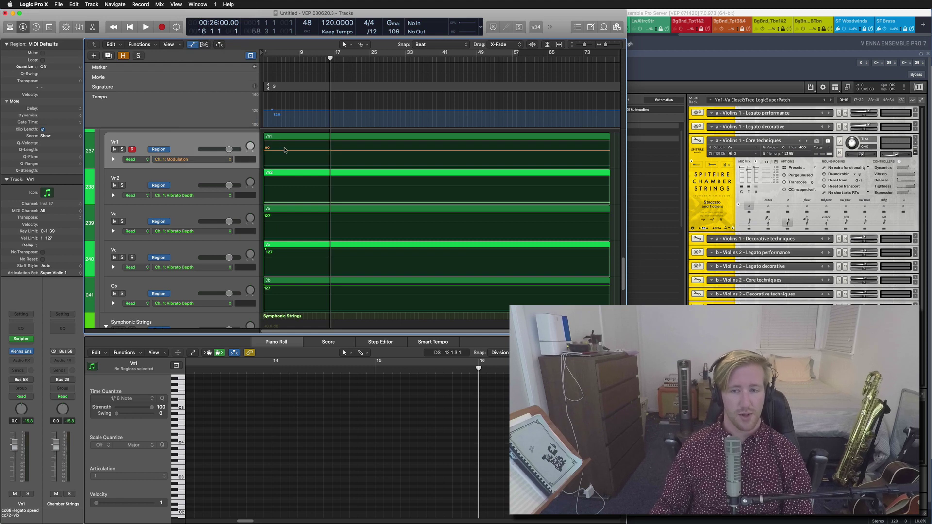
{"action": "left_click_drag", "start_coordinate": [285, 149], "coordinate": [285, 151]}
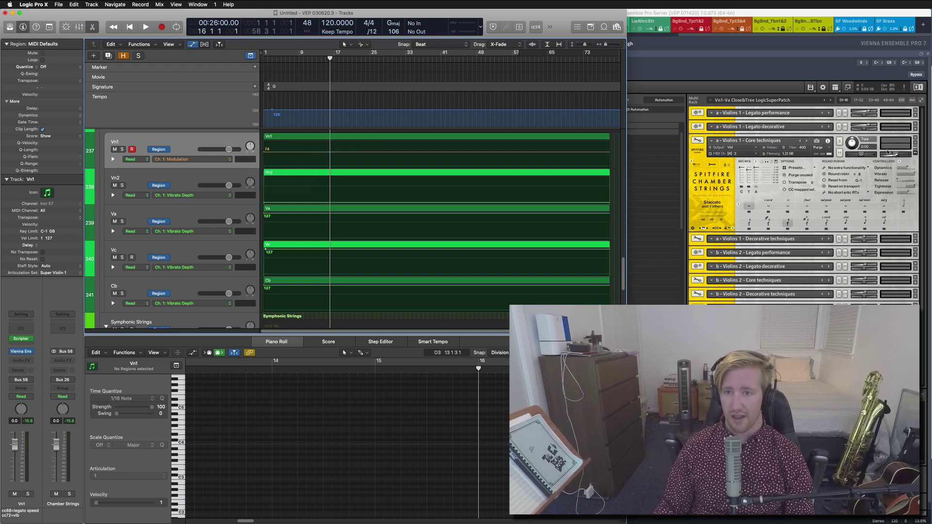
Expand Kontakt's Violins 1 Legato decorative and Legato performance patches, and raise Vn1's Modulation automation to 70, followed by 80
{"action": "left_click", "coordinate": [916, 126]}
{"action": "left_click", "coordinate": [915, 115]}
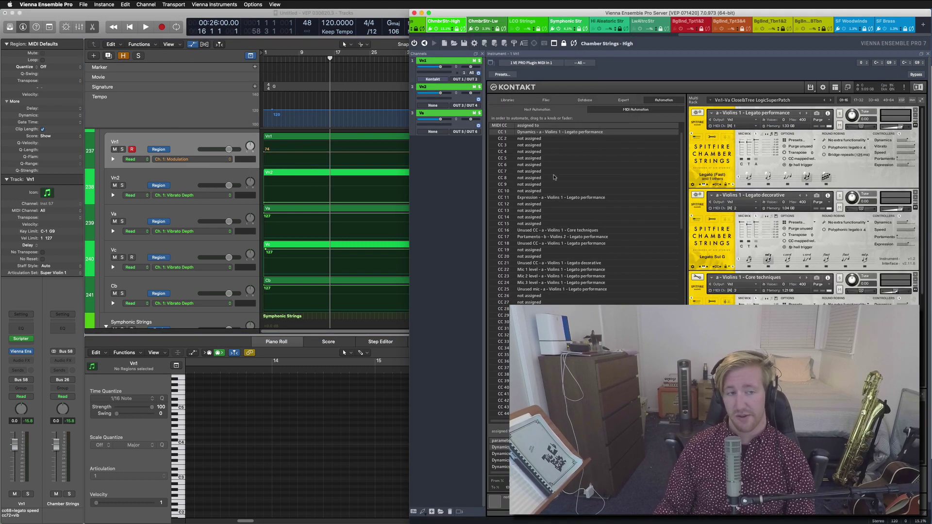
{"action": "left_click_drag", "start_coordinate": [367, 151], "coordinate": [361, 150]}
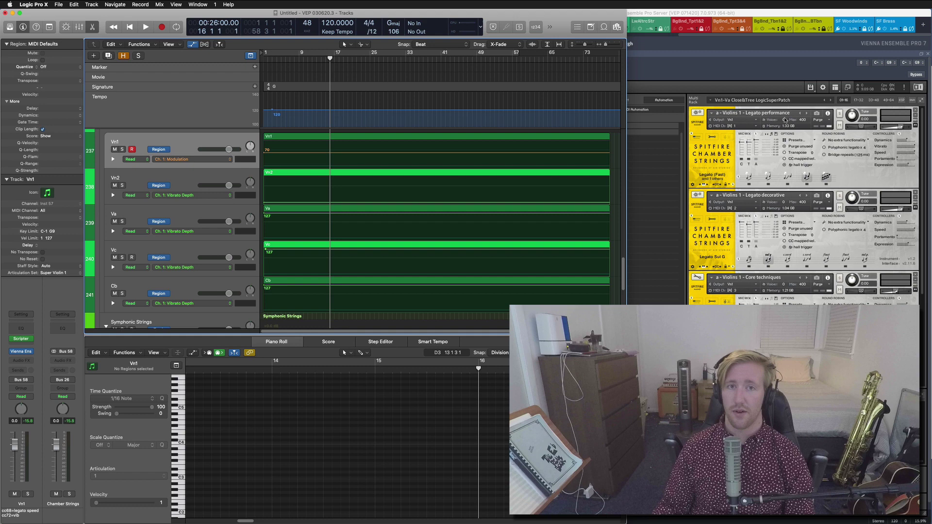
{"action": "left_click_drag", "start_coordinate": [305, 151], "coordinate": [294, 122]}
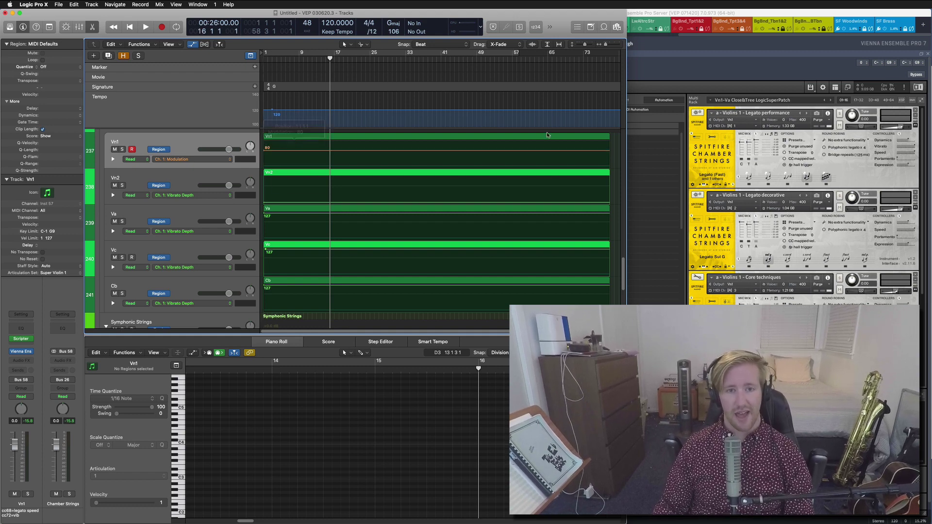
Hide automation with the five Chamber Strings regions selected, and collapse all expanded Kontakt patches in Vienna Ensemble Pro
{"action": "key", "text": "a"}
{"action": "left_click_drag", "start_coordinate": [615, 142], "coordinate": [522, 297]}
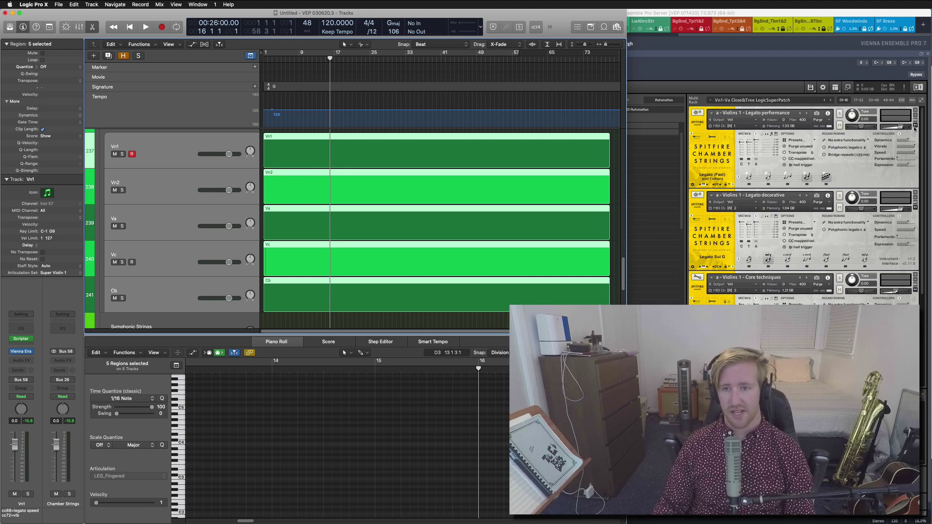
{"action": "left_click", "coordinate": [921, 101]}
{"action": "left_click", "coordinate": [921, 100]}
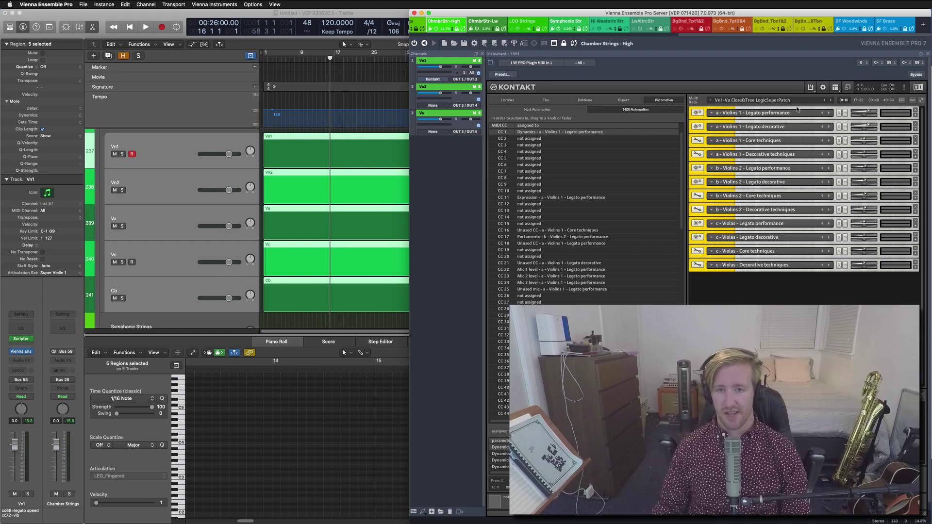
{"action": "left_click", "coordinate": [753, 114]}
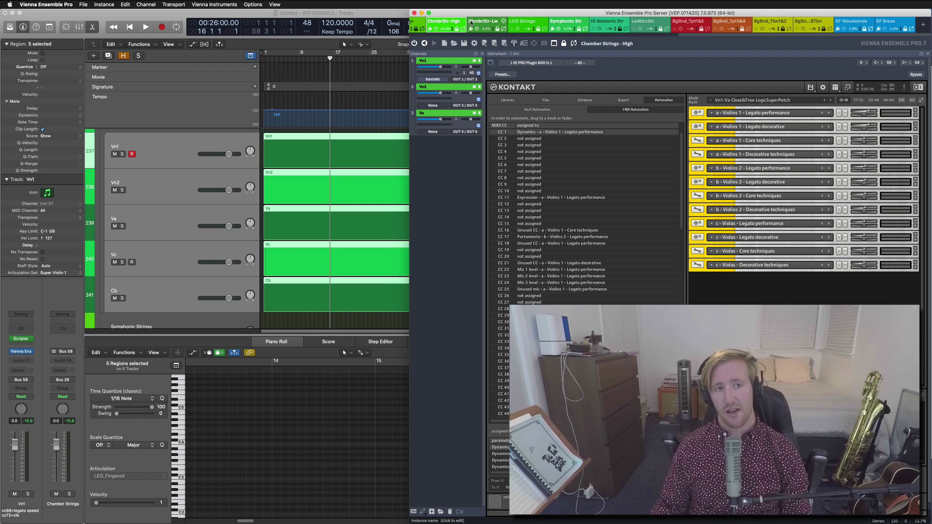
Display the Chamber Strings - Low instance and compare it with the Chamber Strings - High instance
{"action": "left_click", "coordinate": [504, 21]}
{"action": "left_click", "coordinate": [448, 24]}
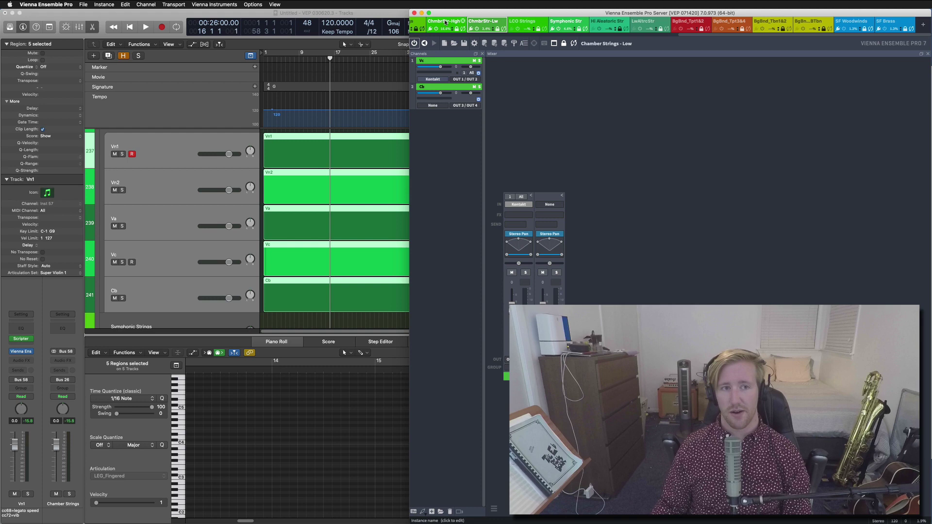
{"action": "left_click", "coordinate": [488, 22]}
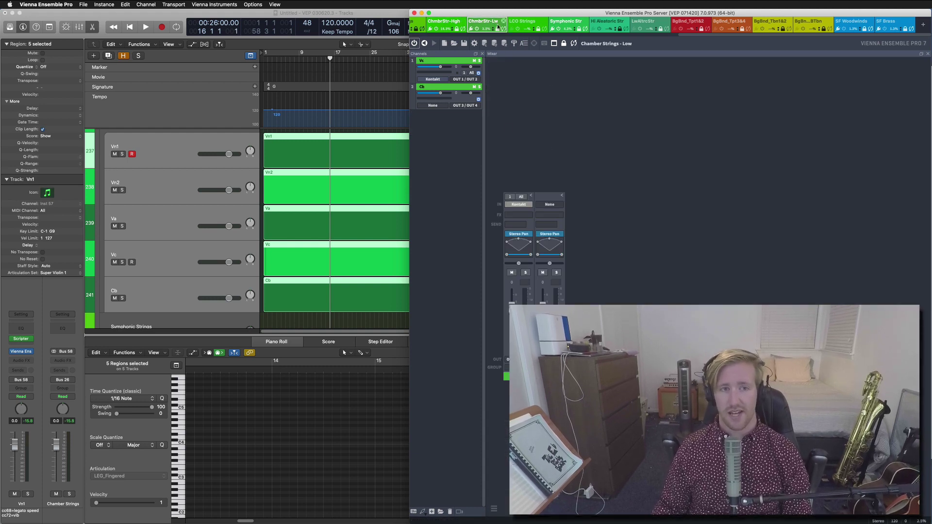
Switch to Logic Pro and select the five Symphonic Strings tracks, Vn1 to Cb
{"action": "scroll", "coordinate": [218, 272], "scroll_direction": "down", "scroll_amount": 8}
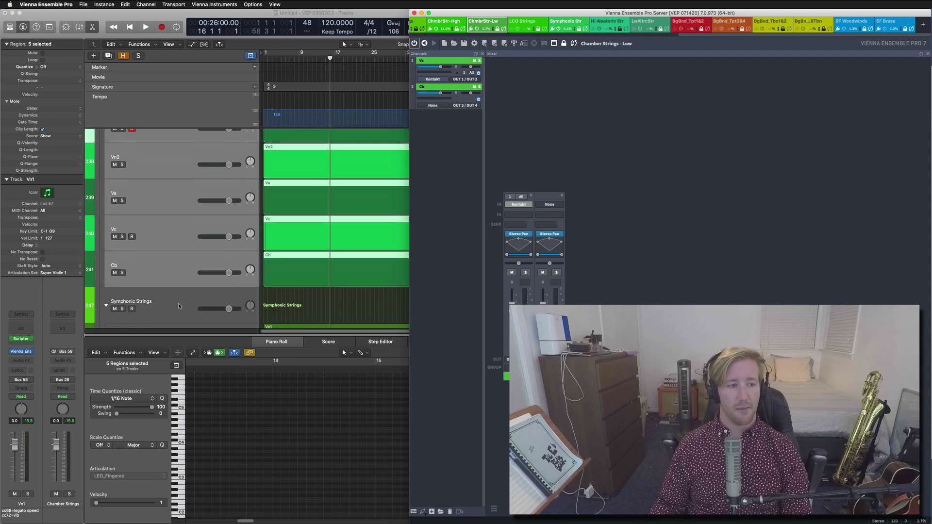
{"action": "left_click", "coordinate": [182, 218]}
{"action": "scroll", "coordinate": [167, 287], "scroll_direction": "down", "scroll_amount": 3}
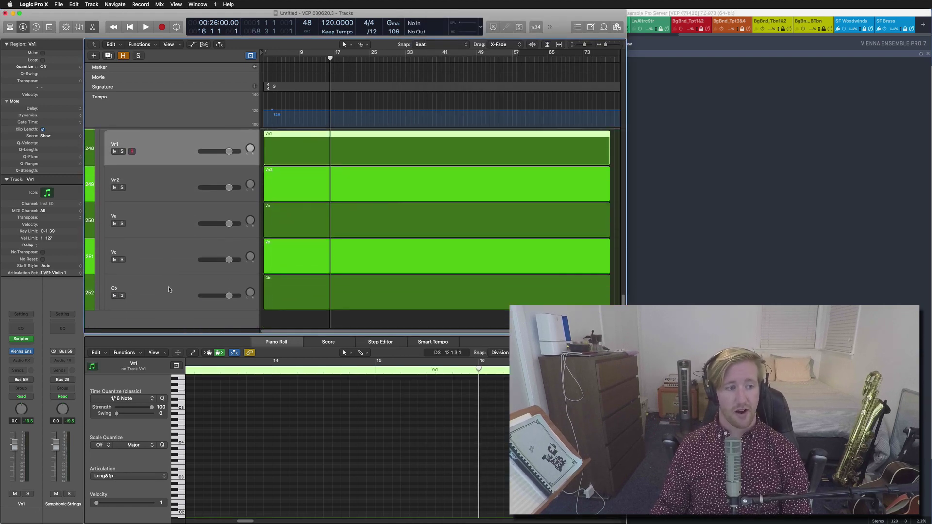
{"action": "left_click", "coordinate": [170, 287], "text": "shift"}
Switch to Vienna Ensemble Pro and display the Symphonic Strings instance with its Kontakt multi
{"action": "left_click", "coordinate": [726, 135]}
{"action": "key", "text": "super+Tab"}
{"action": "key", "text": "super+Tab"}
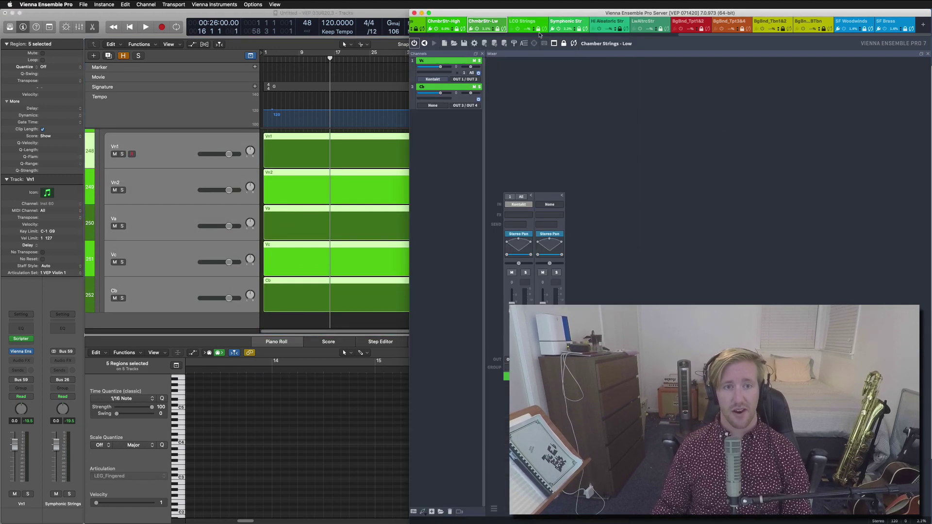
{"action": "left_click", "coordinate": [565, 21]}
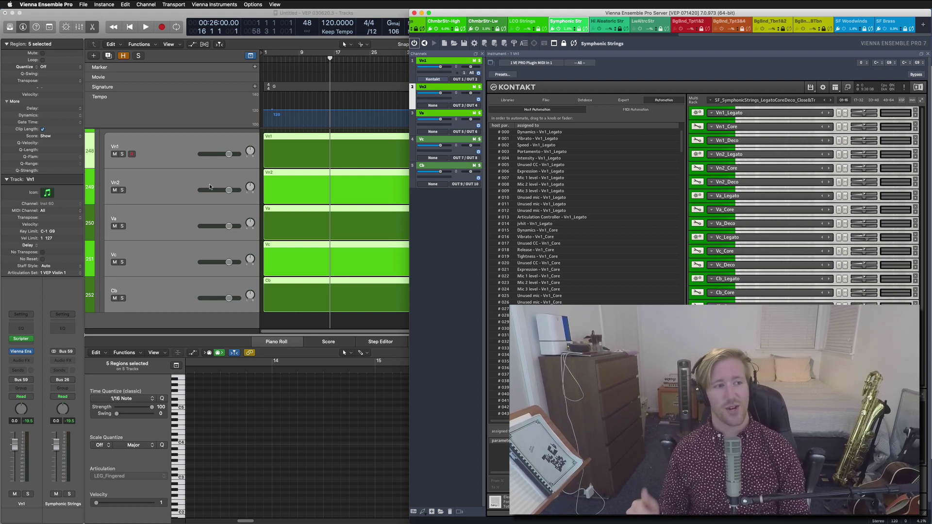
Return to Logic Pro, show automation for the Symphonic Strings Vn1 track and examine its list of used MIDI parameters
{"action": "left_click", "coordinate": [165, 161]}
{"action": "key", "text": "a"}
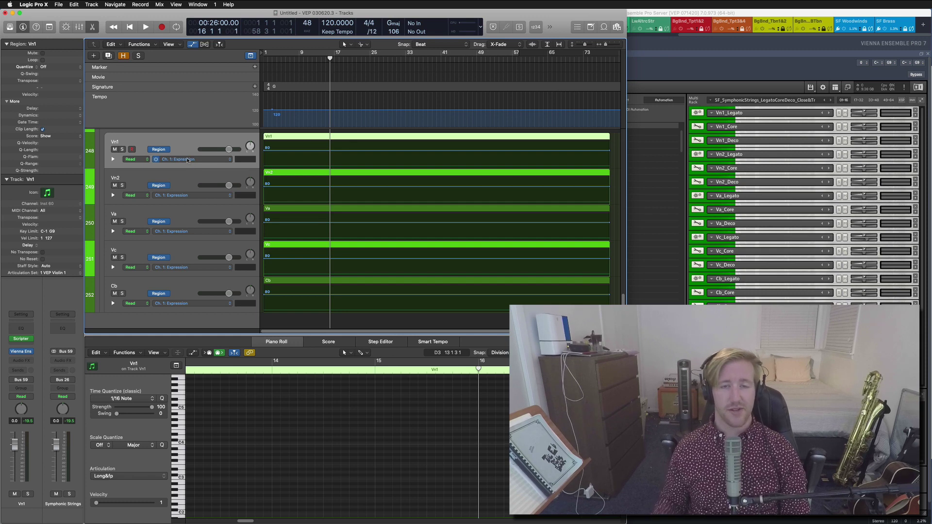
{"action": "left_click", "coordinate": [187, 160]}
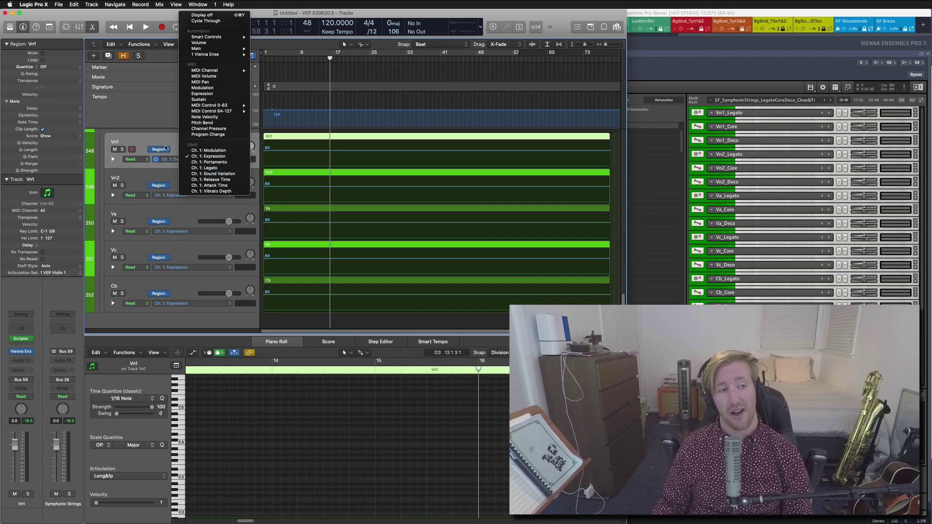
{"action": "left_click", "coordinate": [175, 139]}
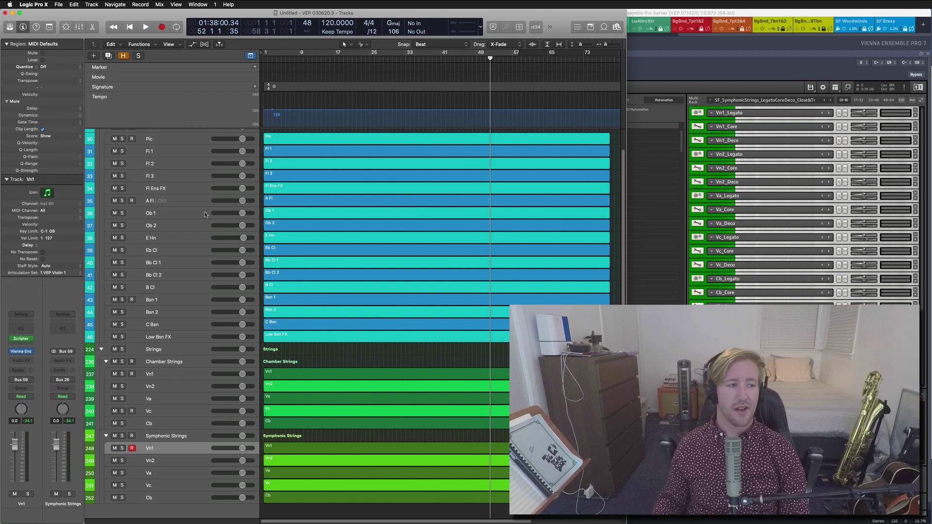
Open the 1 VEP Violin 1 articulation set for editing, examine its articulations and output channel and keyswitch assignments, and close it
{"action": "left_click", "coordinate": [57, 274]}
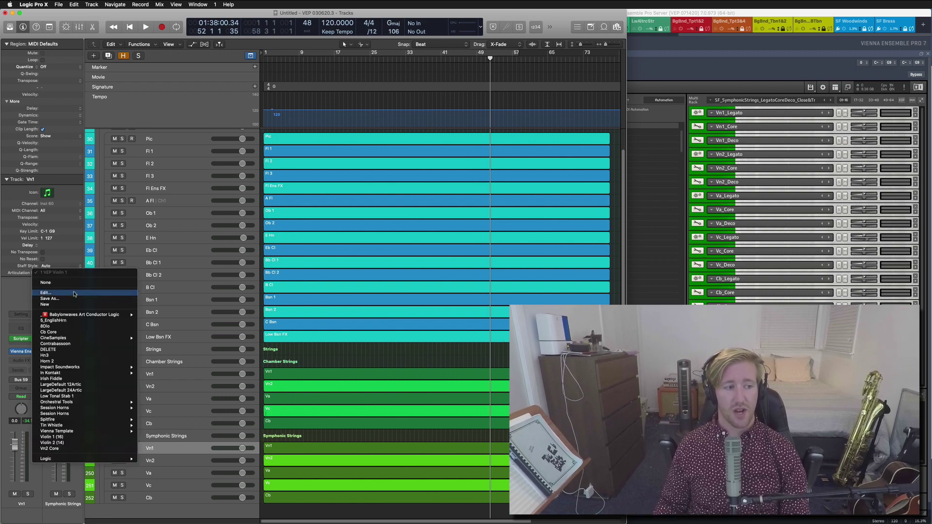
{"action": "left_click", "coordinate": [74, 293]}
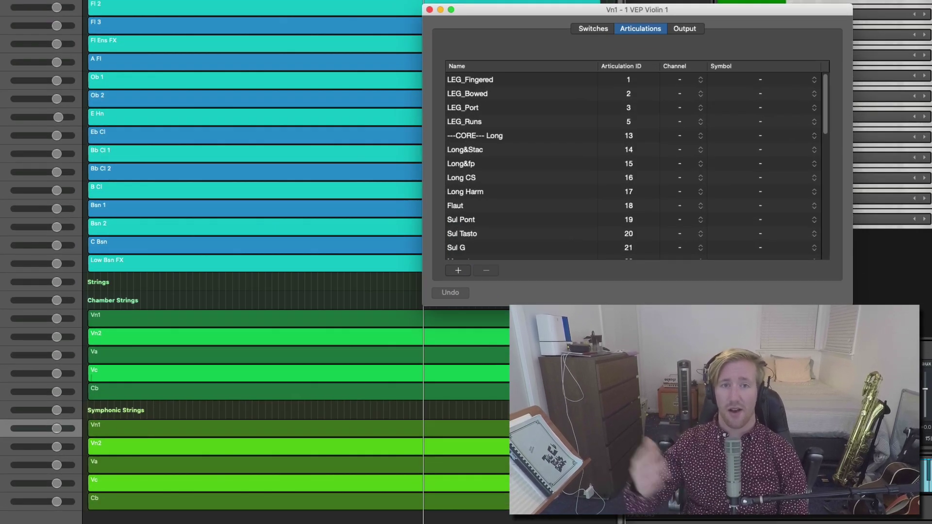
{"action": "left_click", "coordinate": [689, 30]}
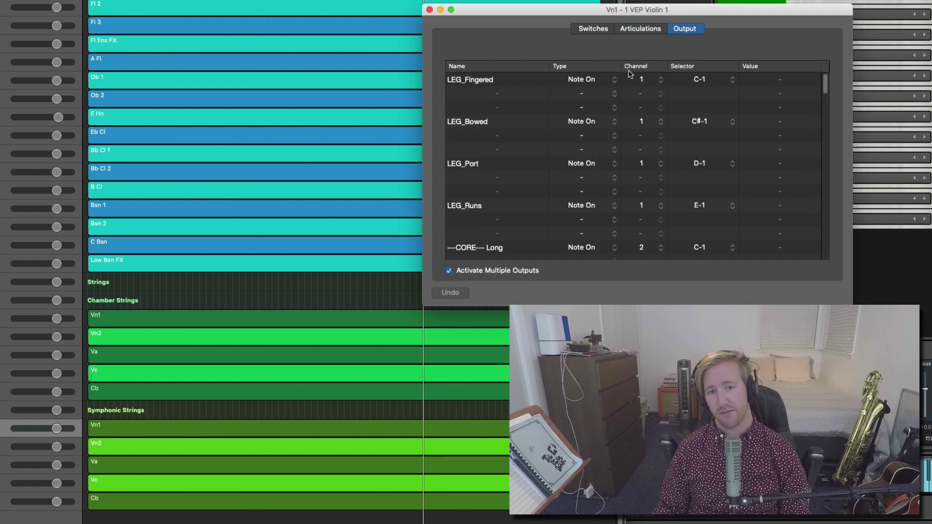
{"action": "scroll", "coordinate": [650, 115], "scroll_direction": "down", "scroll_amount": 15}
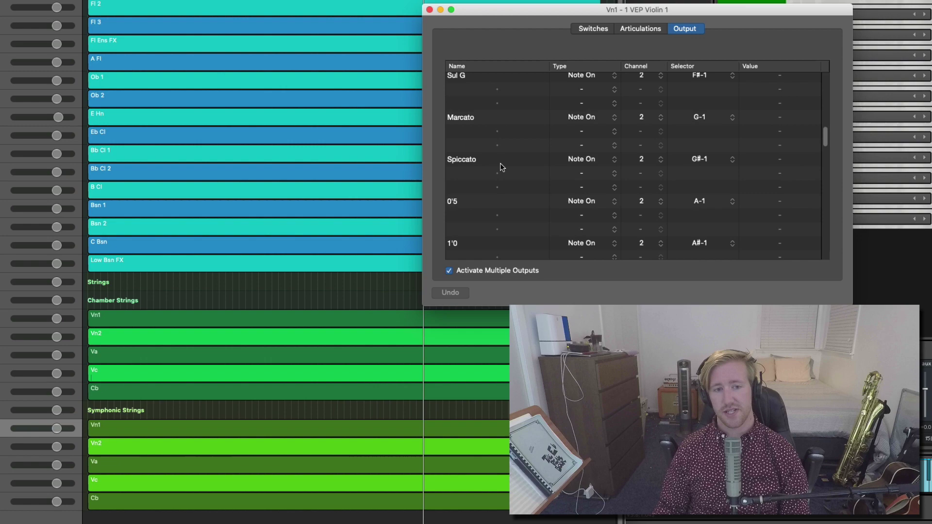
{"action": "scroll", "coordinate": [504, 174], "scroll_direction": "down", "scroll_amount": 5}
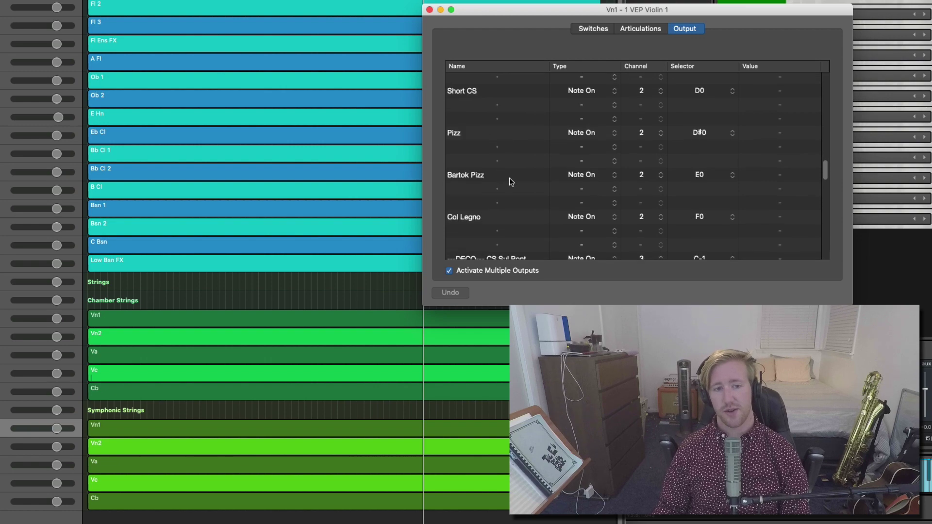
{"action": "left_click", "coordinate": [429, 10]}
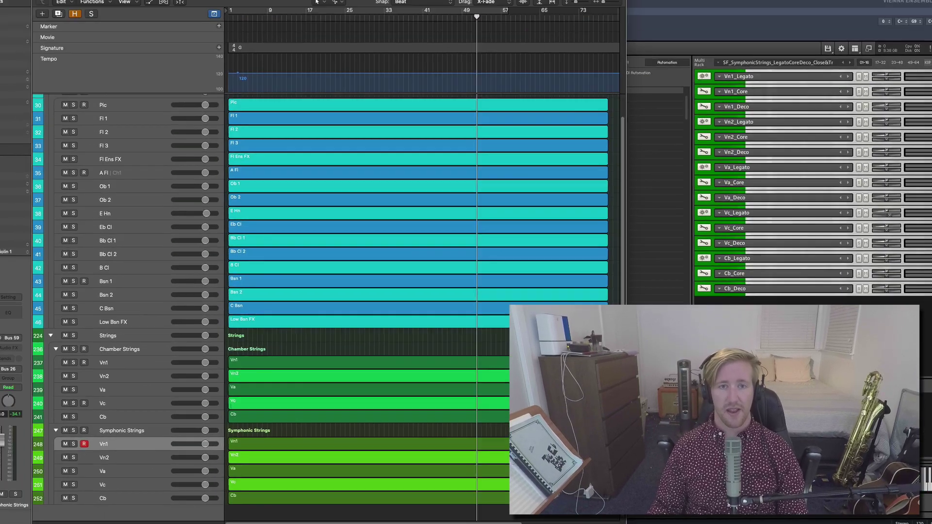
Widen the Logic Pro window to the full screen, fit all regions horizontally in the Tracks area and clear the selection
{"action": "left_click_drag", "start_coordinate": [624, 389], "coordinate": [931, 388]}
{"action": "key", "text": "super+a"}
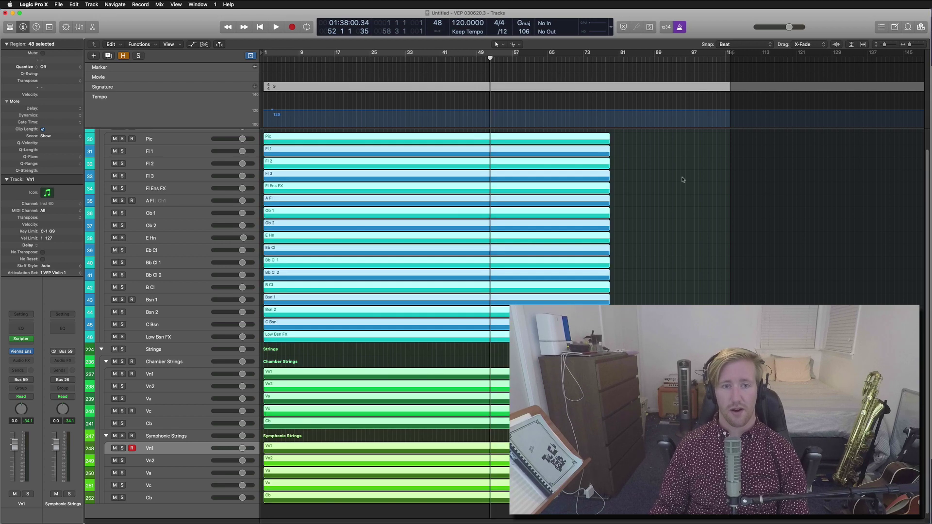
{"action": "key", "text": "z"}
{"action": "left_click", "coordinate": [749, 512]}
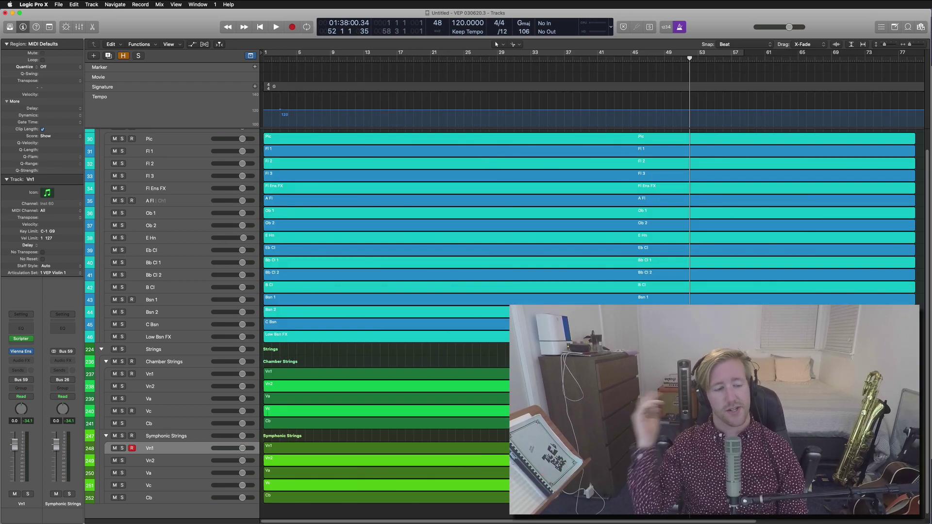
Show automation and set the displayed parameter of the Chamber Strings Vn1, Vn2, Va and Vc tracks to Ch. 1: Expression
{"action": "left_click", "coordinate": [183, 379]}
{"action": "key", "text": "a"}
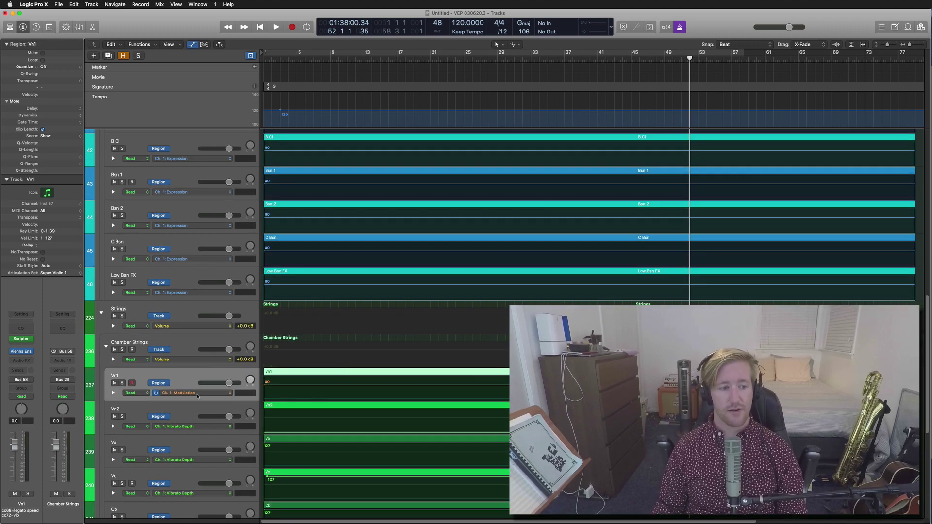
{"action": "left_click", "coordinate": [186, 479], "text": "shift"}
{"action": "left_click", "coordinate": [192, 459]}
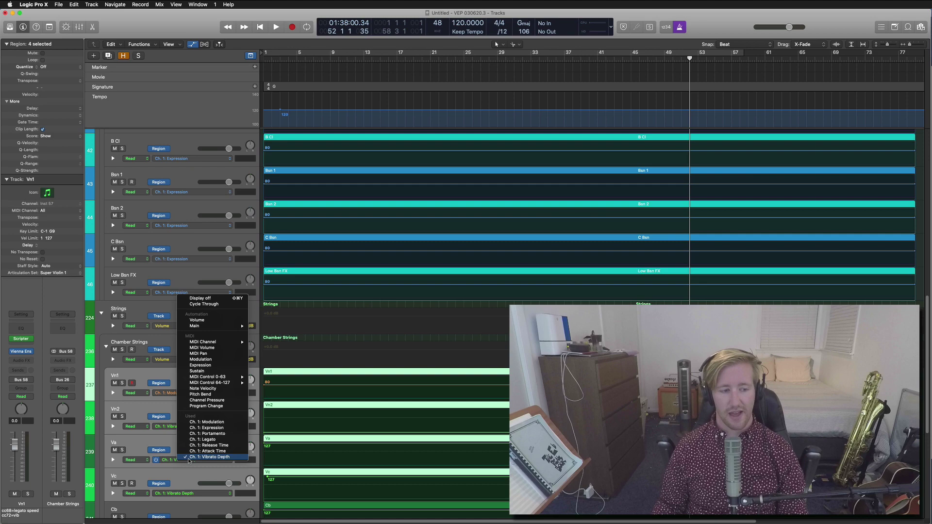
{"action": "left_click", "coordinate": [223, 429]}
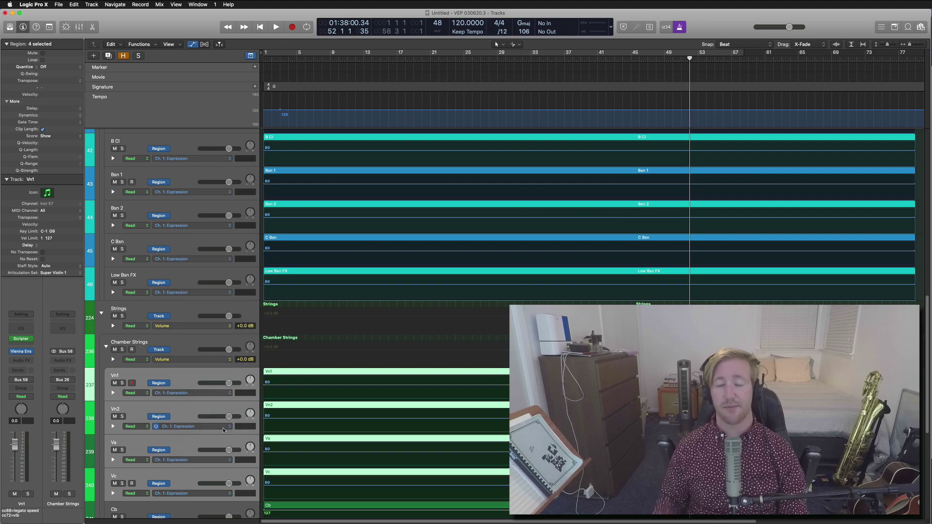
Hide the automation lanes and deselect the Chamber Strings regions
{"action": "key", "text": "a"}
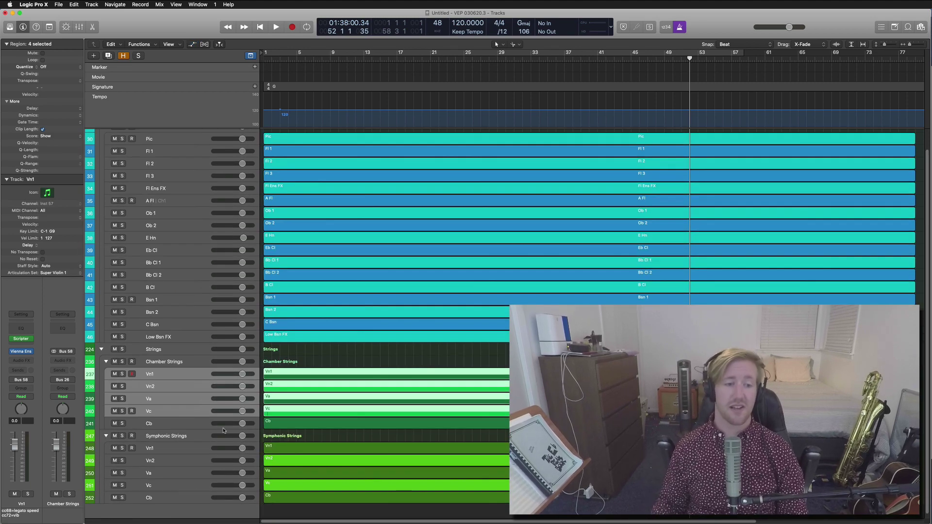
{"action": "left_click", "coordinate": [349, 355]}
{"action": "scroll", "coordinate": [344, 364], "scroll_direction": "up", "scroll_amount": 3}
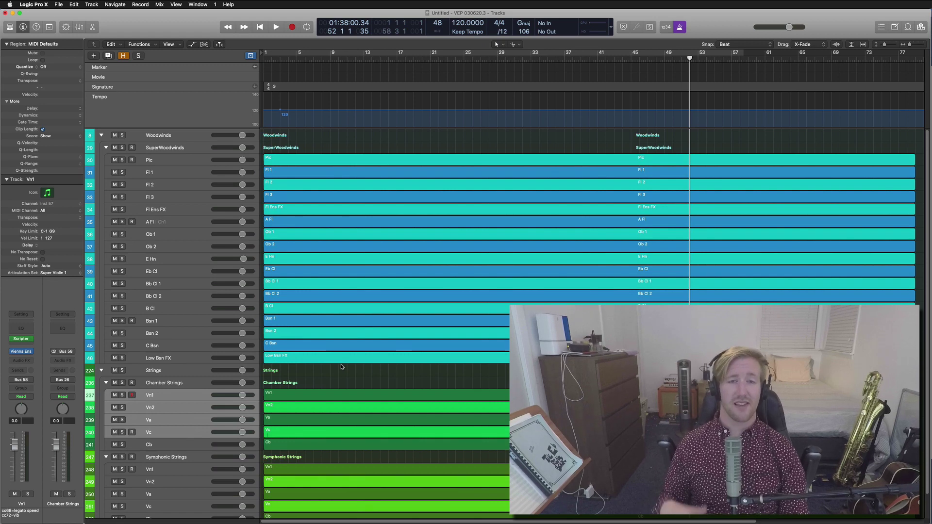